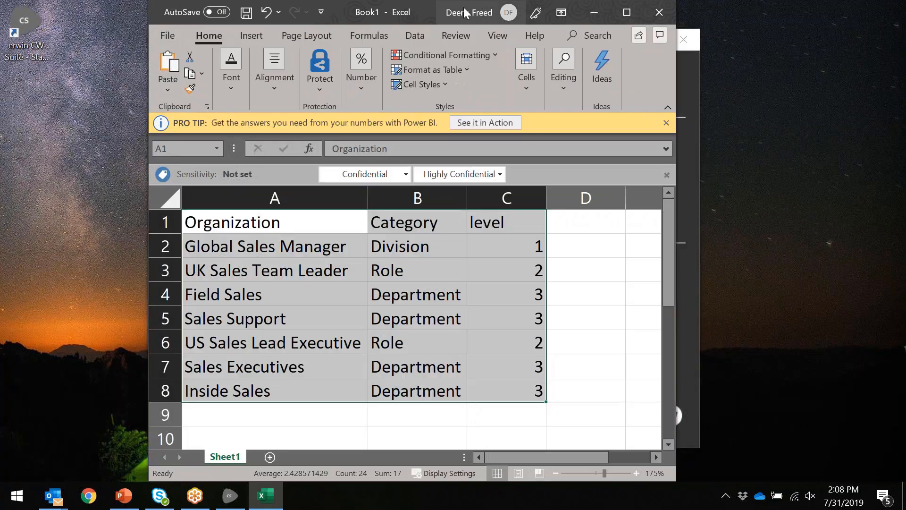
# - Switch to the erwin CW Suite launcher, start Automodeler and log on to the Stand-alone database with the ADMIN user name
pyautogui.moveTo(404, 12); pyautogui.dragTo(289, 18)
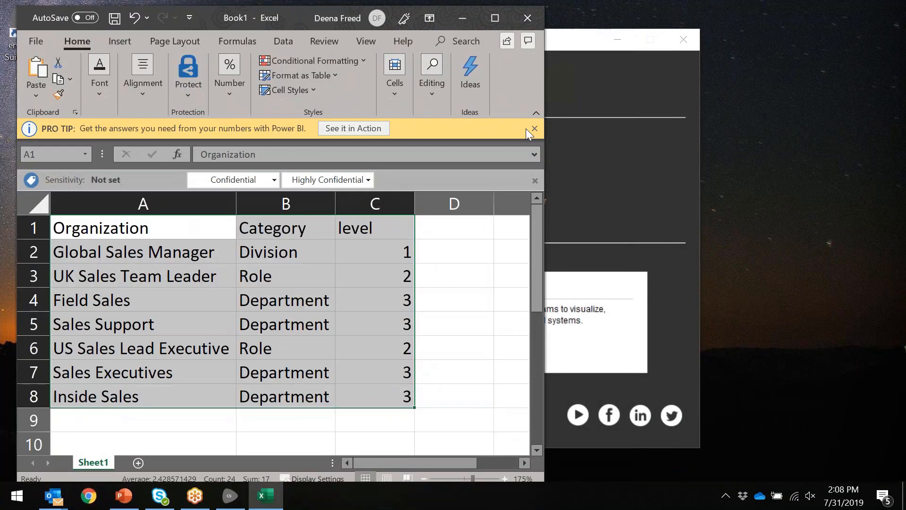
pyautogui.click(671, 156)
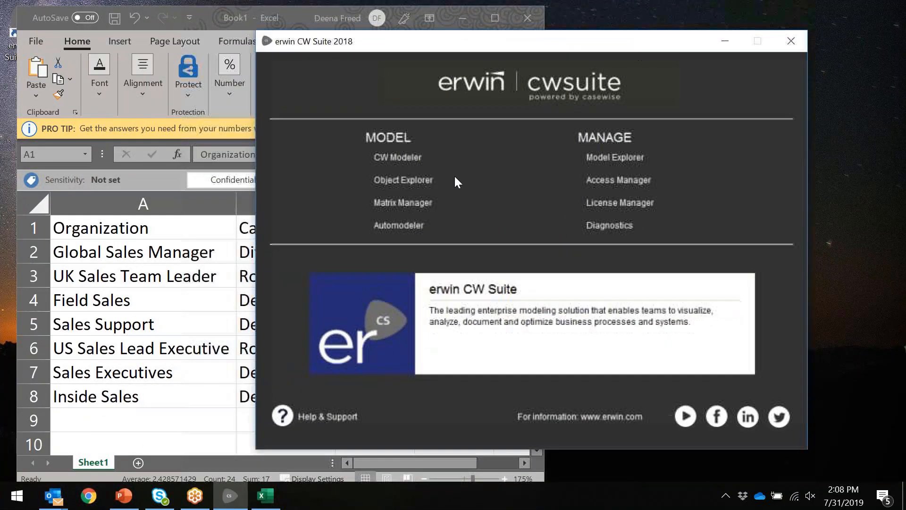
pyautogui.click(410, 226)
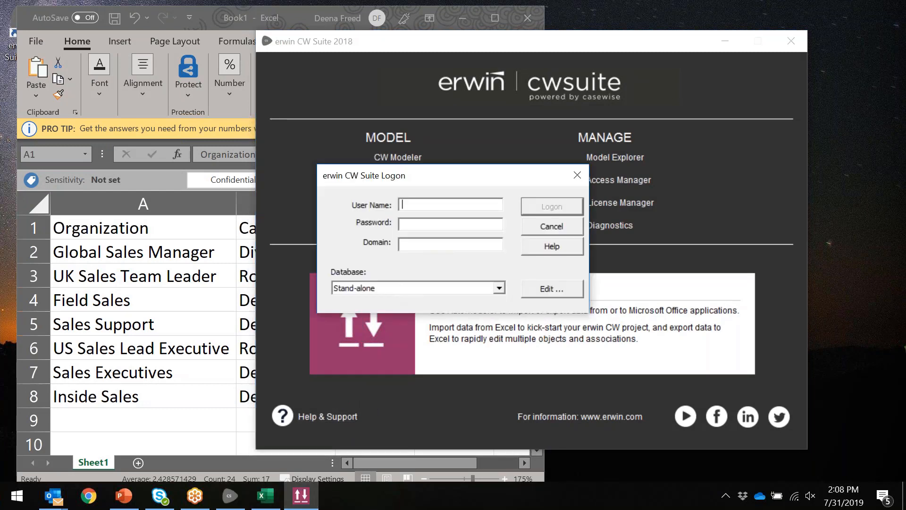
pyautogui.write('AD')
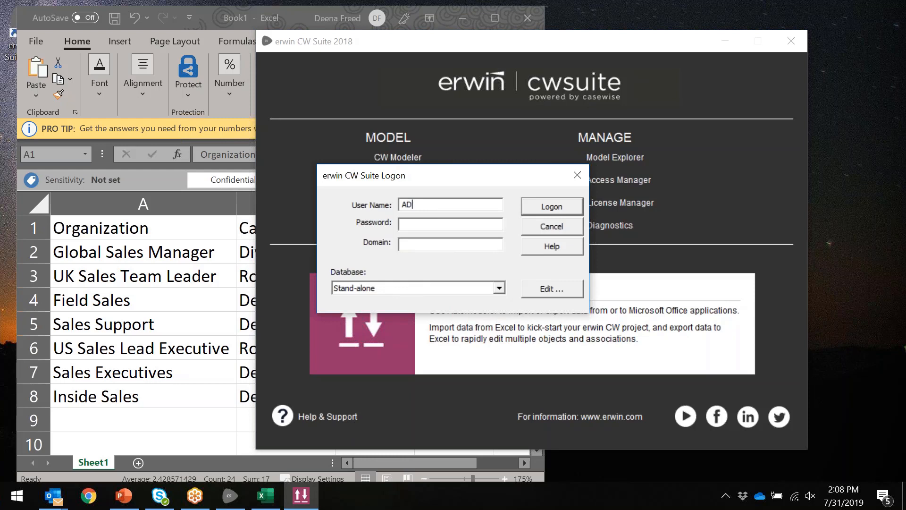
pyautogui.write('MIN')
pyautogui.press('Return')
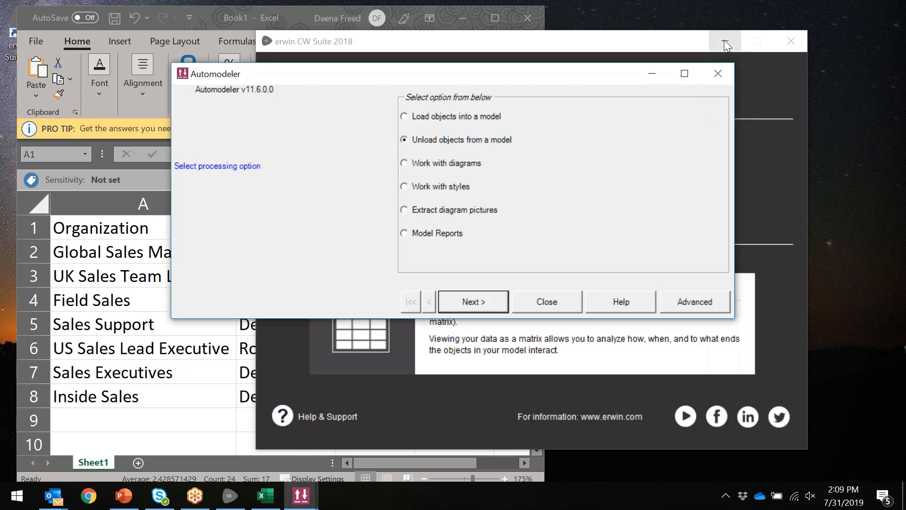
# - Minimize the CW Suite launcher and reposition the Automodeler window over the spreadsheet
pyautogui.click(724, 42)
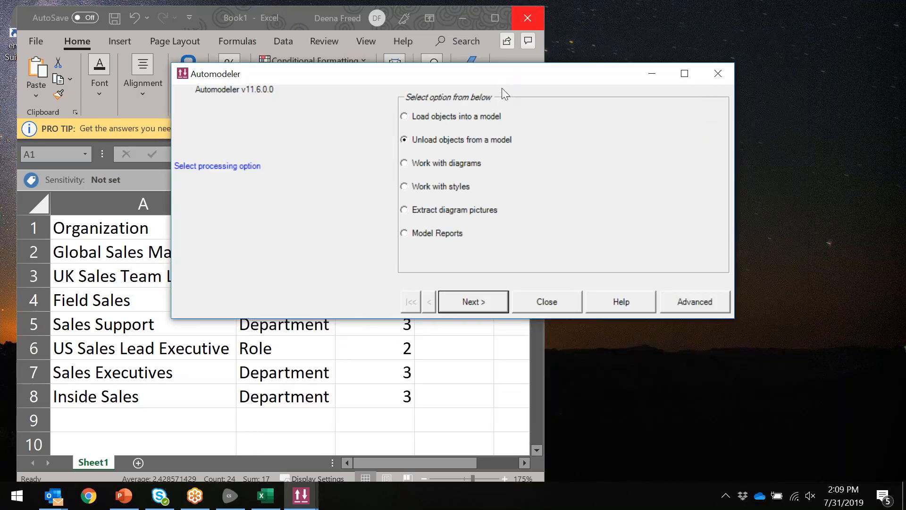
pyautogui.click(717, 123)
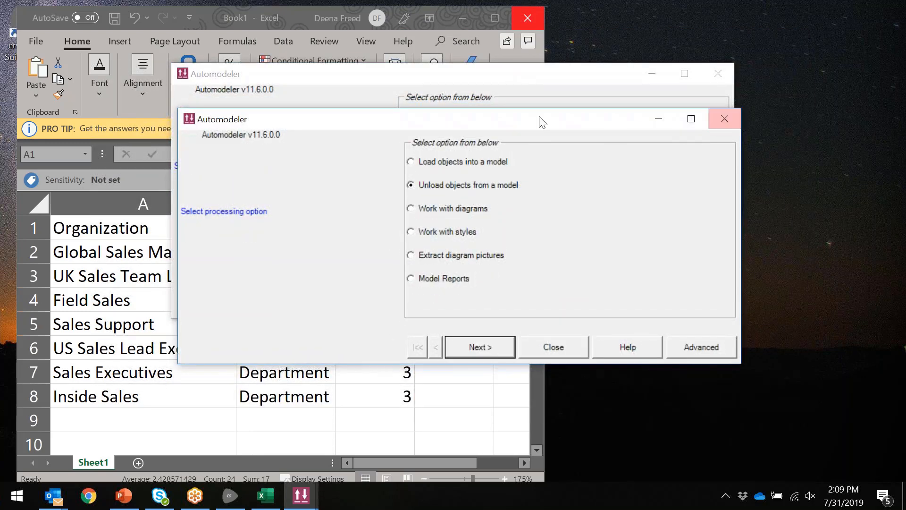
pyautogui.moveTo(529, 75); pyautogui.dragTo(541, 99)
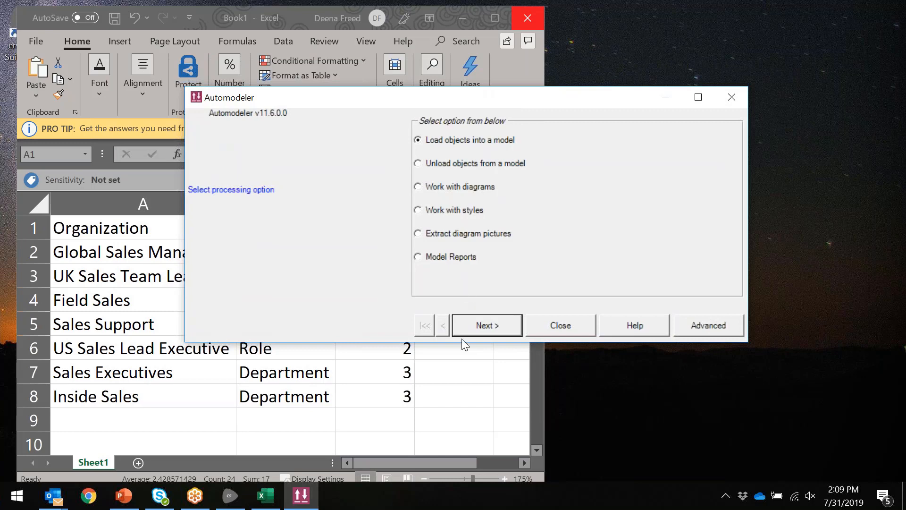
# - Set up loading of the Microsoft Excel range Sheet1 A1:C8 as Organization objects into the EA Foundation - Sample Model
pyautogui.click(504, 326)
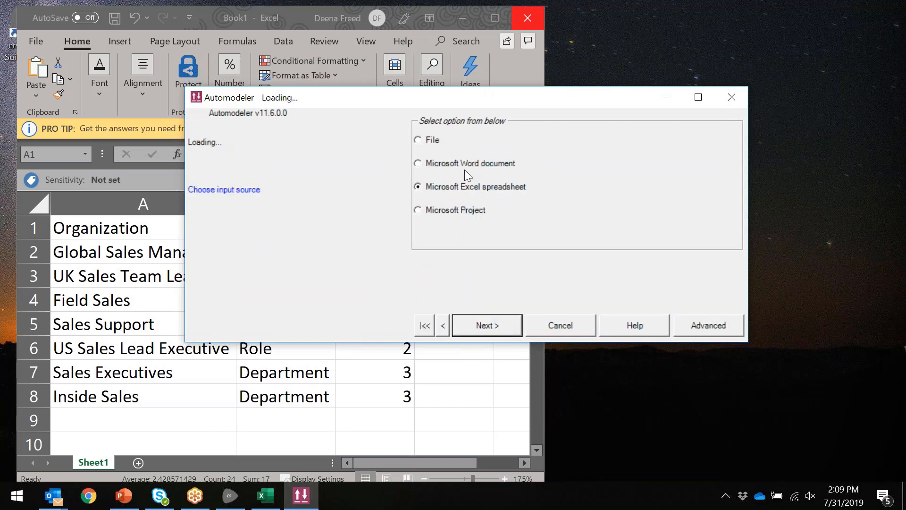
pyautogui.click(472, 332)
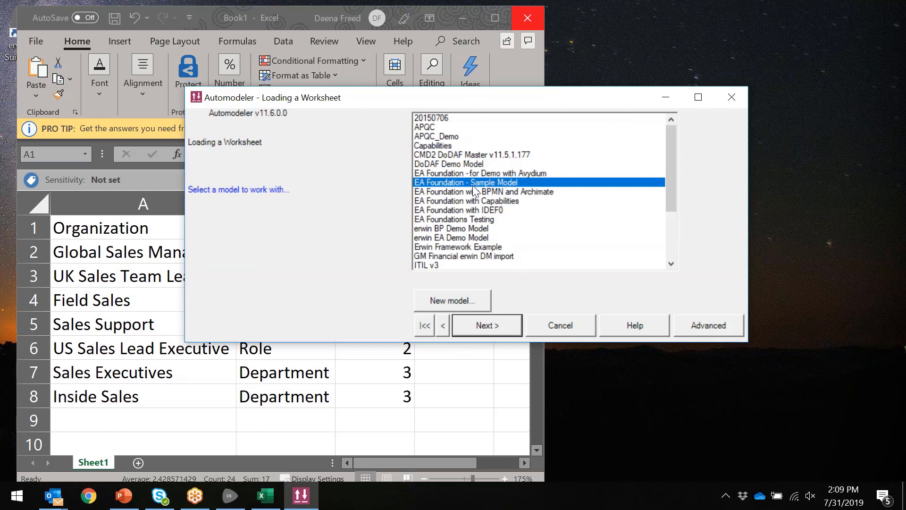
pyautogui.click(475, 329)
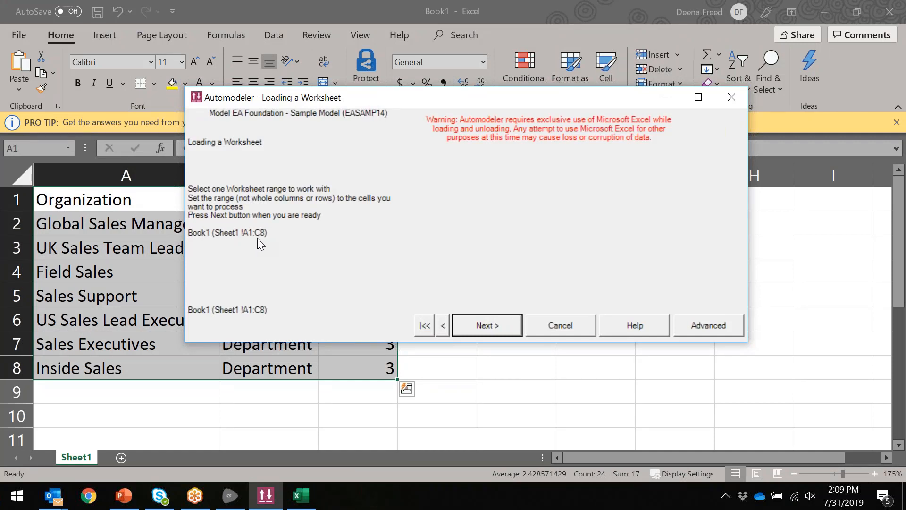
pyautogui.click(505, 333)
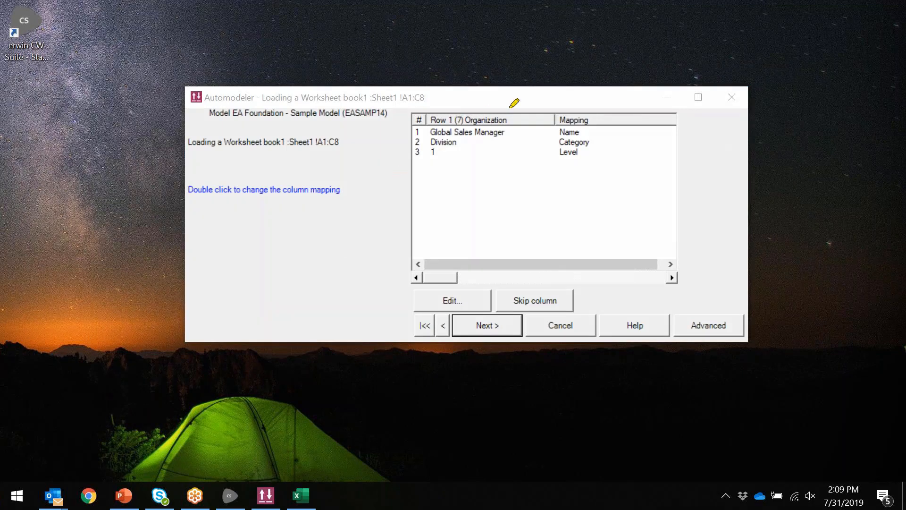
pyautogui.moveTo(510, 108)
pyautogui.mouseDown()
pyautogui.moveTo(464, 112)
pyautogui.moveTo(499, 98)
pyautogui.mouseUp()
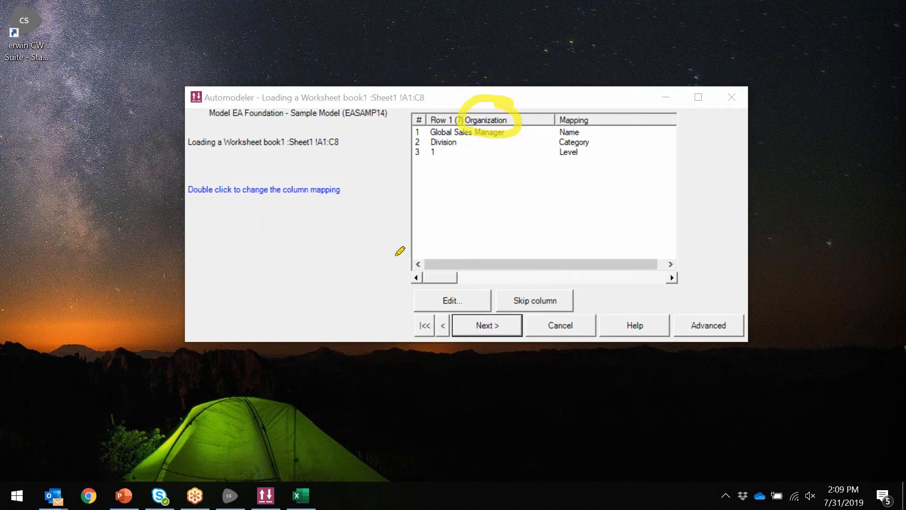
pyautogui.press('Escape')
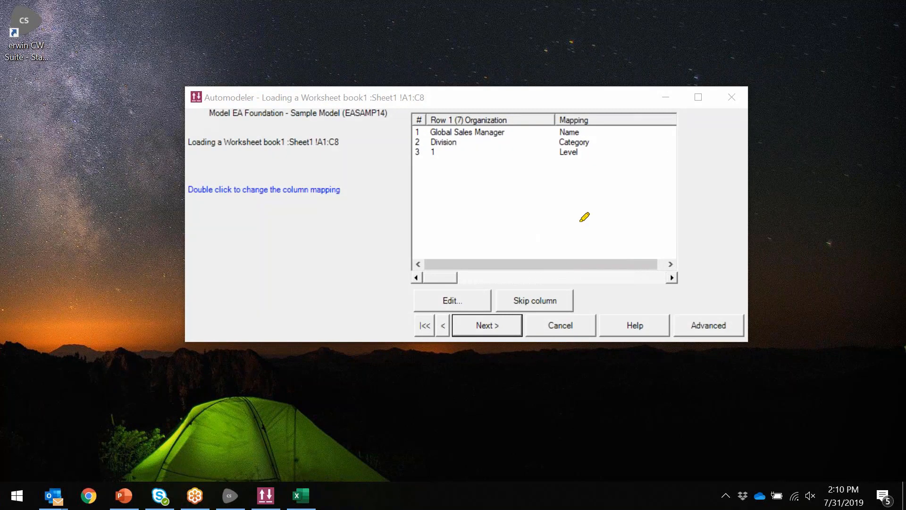
pyautogui.moveTo(607, 107)
pyautogui.mouseDown()
pyautogui.moveTo(560, 165)
pyautogui.moveTo(613, 111)
pyautogui.mouseUp()
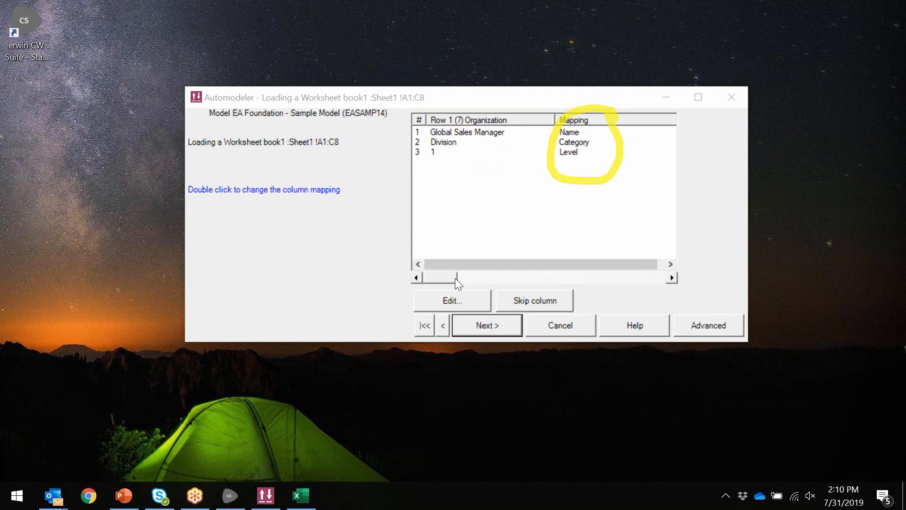
# - Go through all the worksheet rows to check how their values line up with the column mapping, returning to the first row
pyautogui.click(672, 278)
pyautogui.click(672, 278)
pyautogui.click(672, 278)
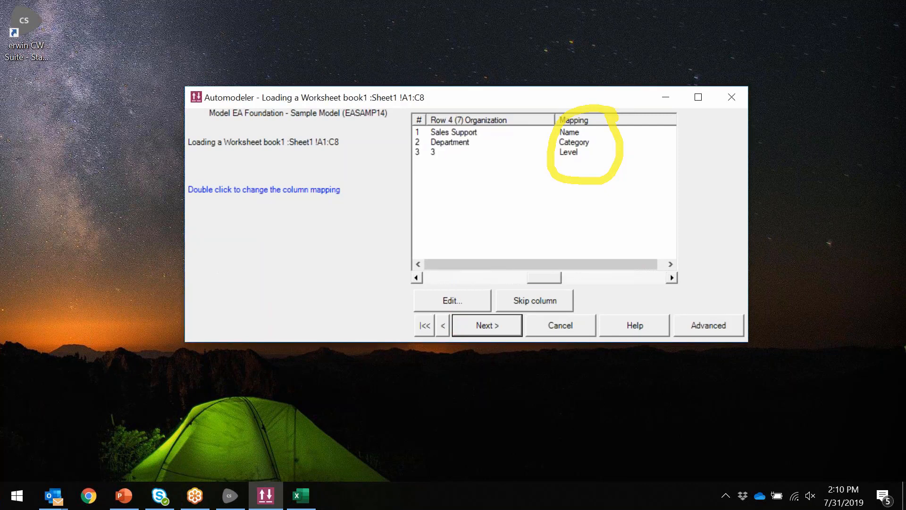
pyautogui.click(672, 278)
pyautogui.click(671, 278)
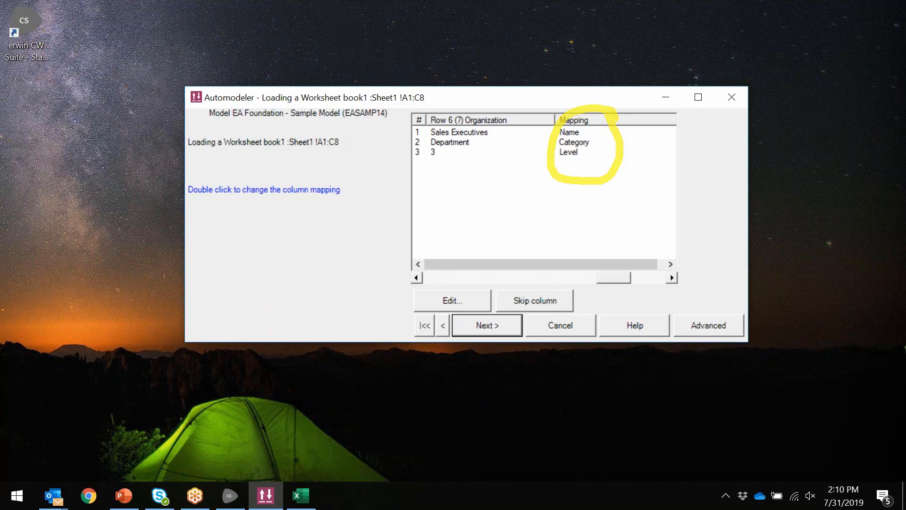
pyautogui.click(672, 277)
pyautogui.moveTo(654, 281); pyautogui.dragTo(435, 290)
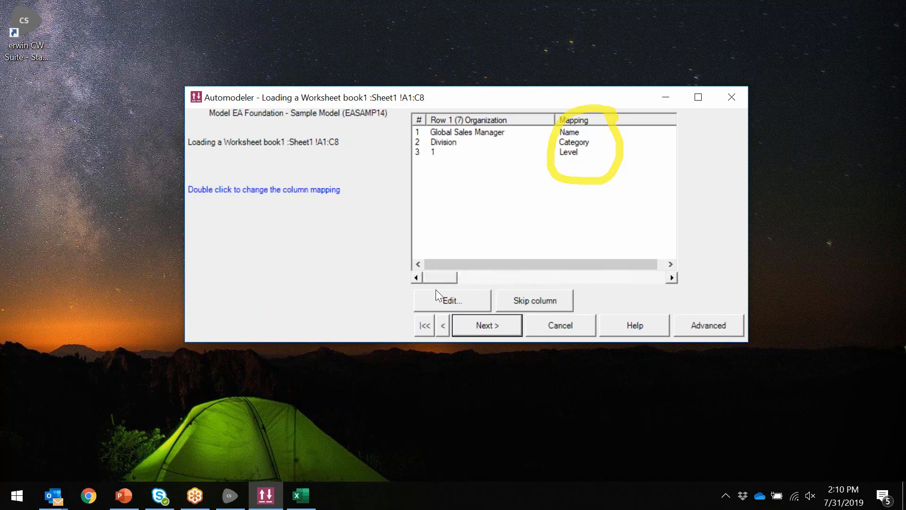
pyautogui.click(147, 246)
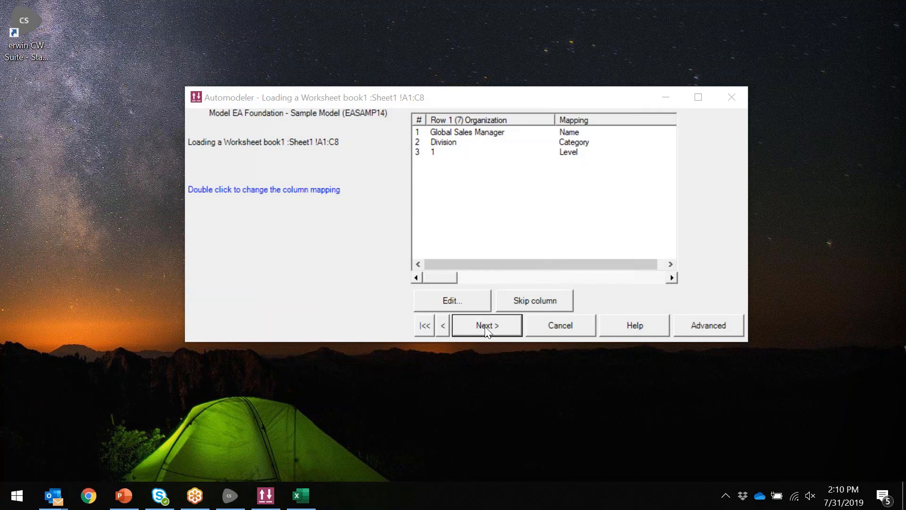
# - Accept the Name, Category and Level column mappings and choose to draw a hierarchy diagram
pyautogui.click(575, 143)
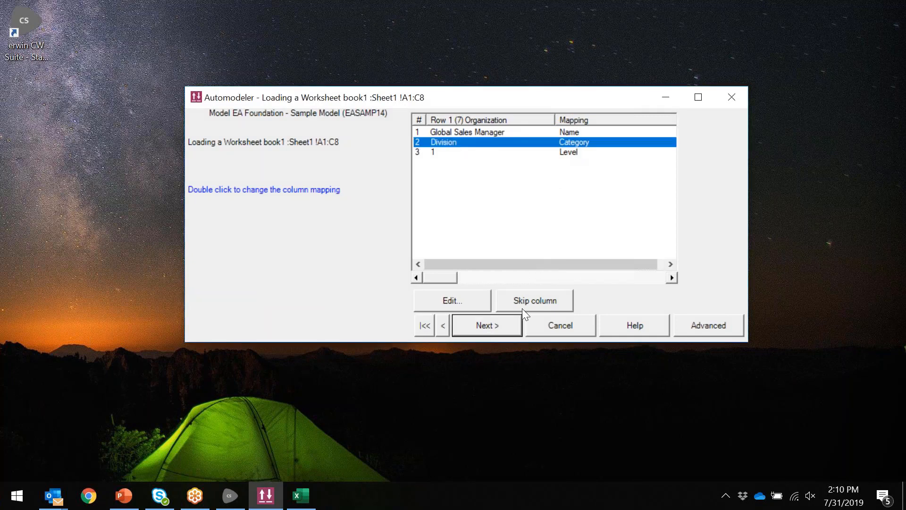
pyautogui.click(574, 152)
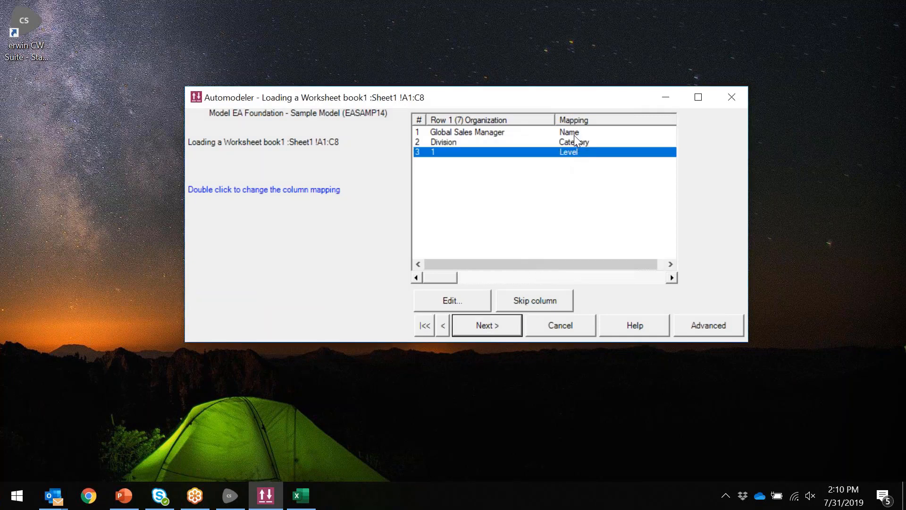
pyautogui.click(574, 134)
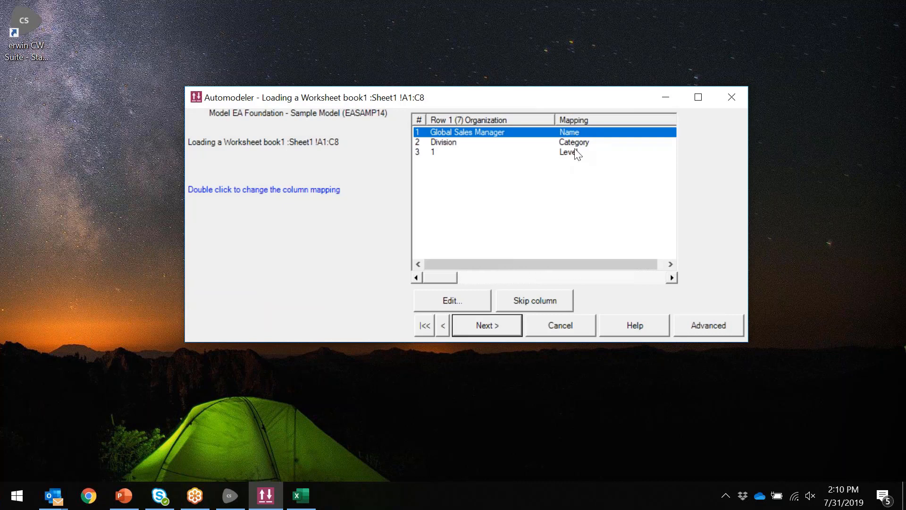
pyautogui.click(496, 331)
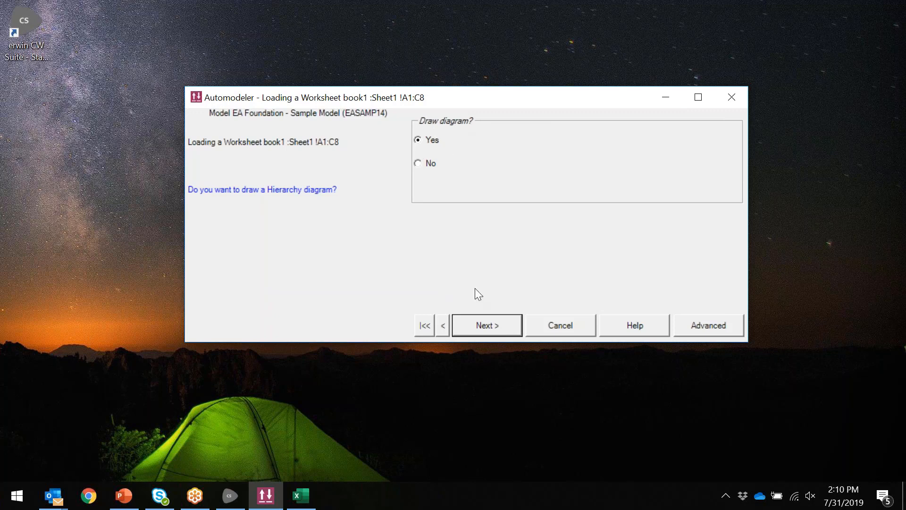
pyautogui.click(485, 328)
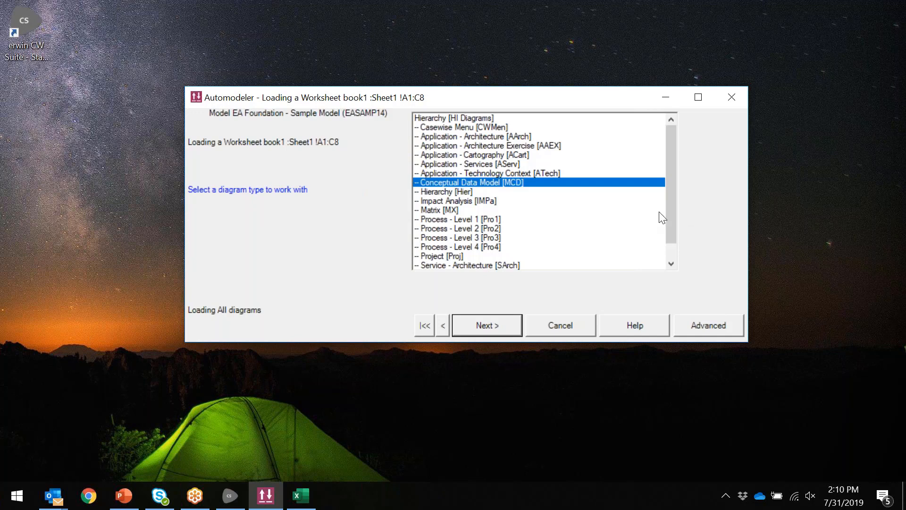
# - Choose Hierarchy [Hier] as the diagram type for the load
pyautogui.moveTo(670, 218); pyautogui.dragTo(673, 254)
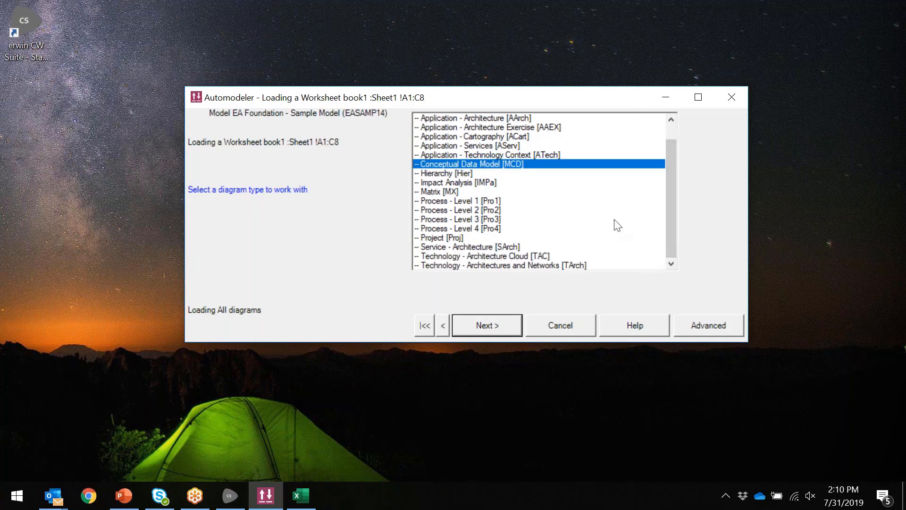
pyautogui.moveTo(671, 204); pyautogui.dragTo(670, 129)
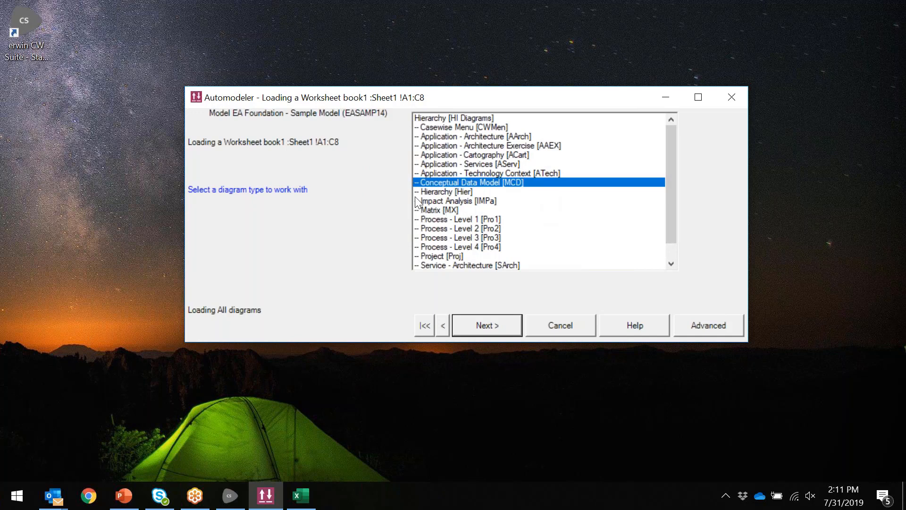
pyautogui.click(433, 193)
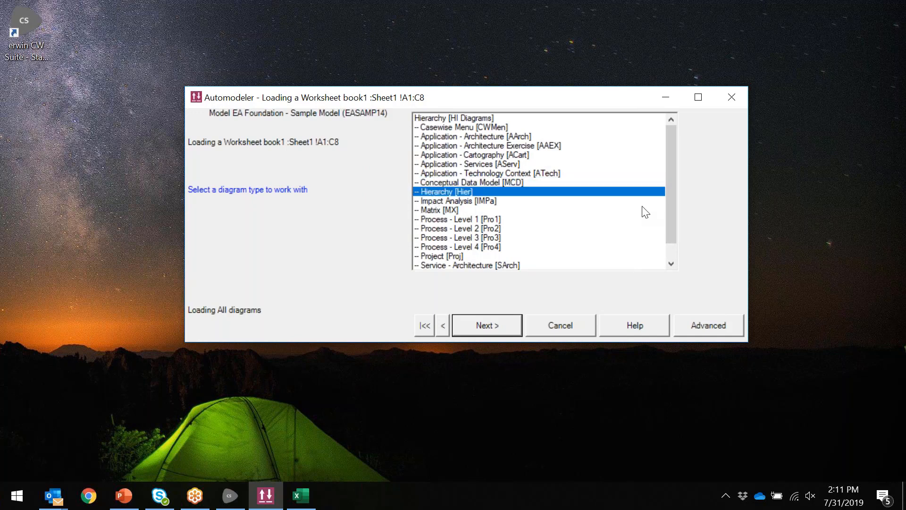
pyautogui.moveTo(674, 192); pyautogui.dragTo(674, 236)
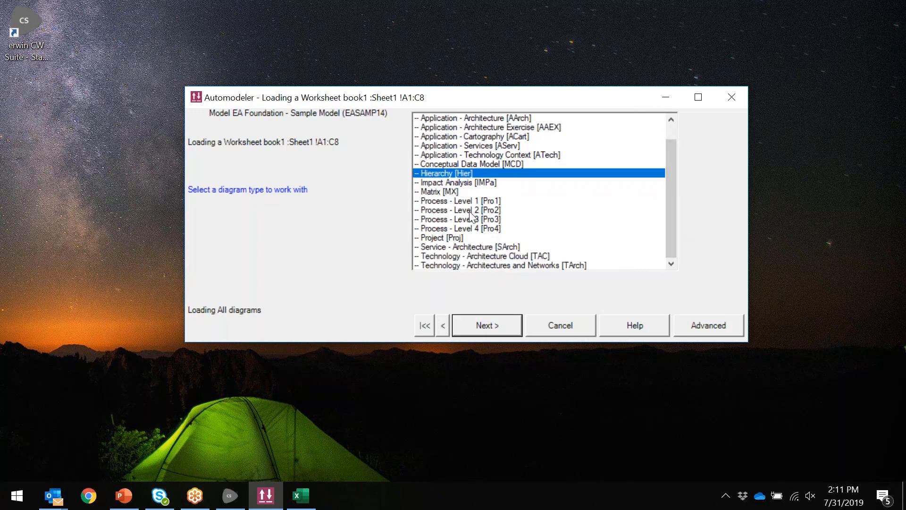
pyautogui.click(483, 328)
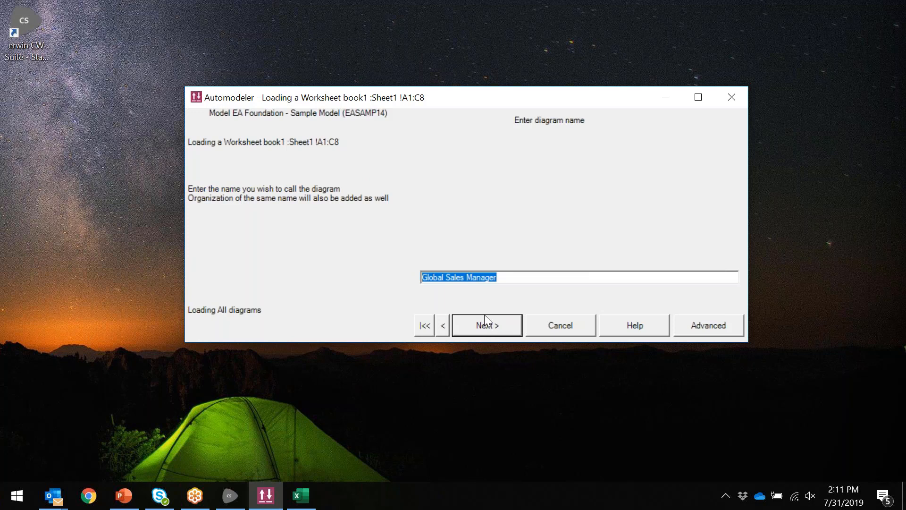
# - Name the diagram "Global Sales Manager Decomposition" and load it using the Hierarchy template
pyautogui.click(538, 274)
pyautogui.write('Decomposition')
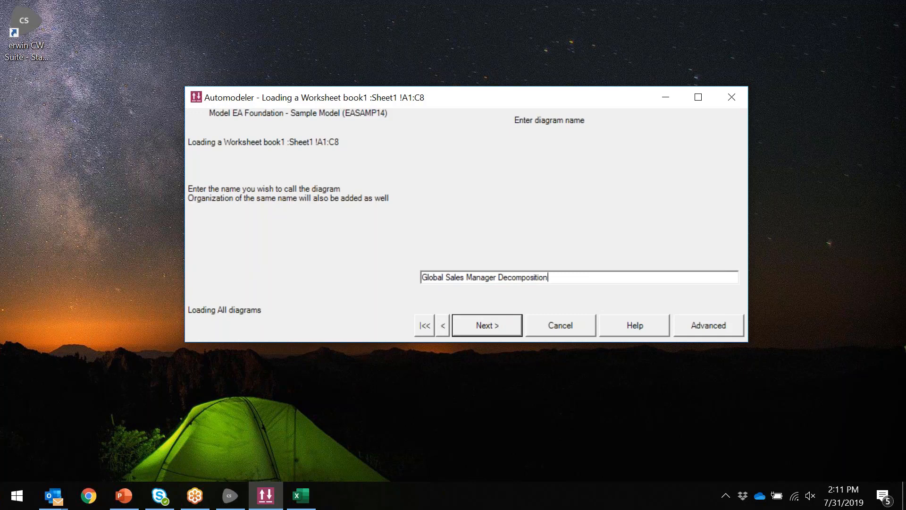
pyautogui.click(505, 323)
pyautogui.click(506, 323)
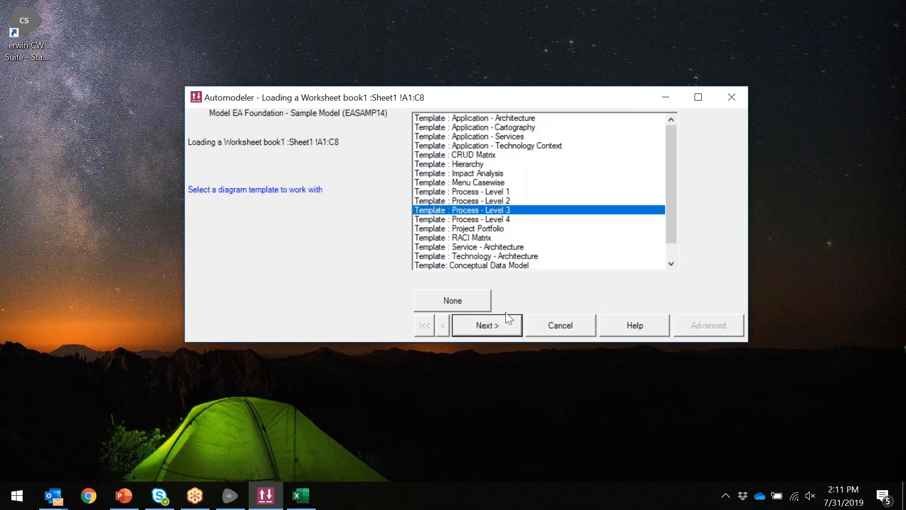
pyautogui.click(454, 163)
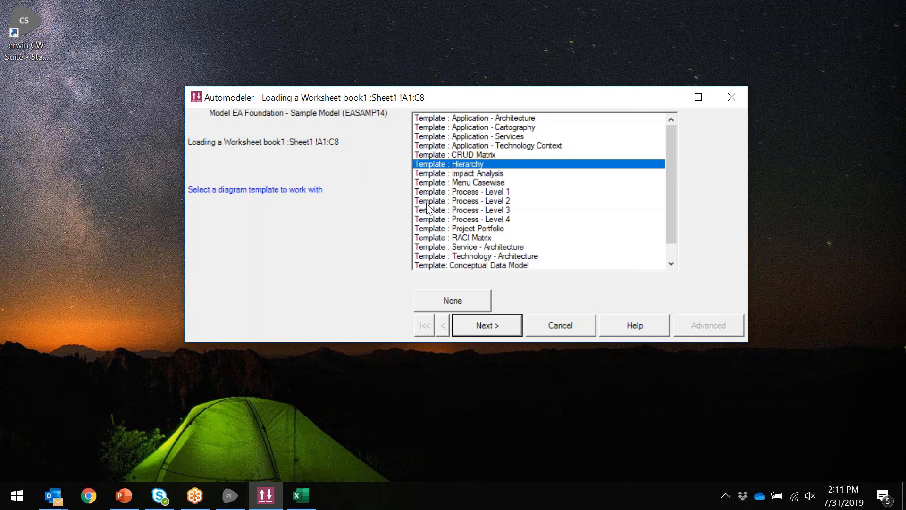
pyautogui.click(496, 325)
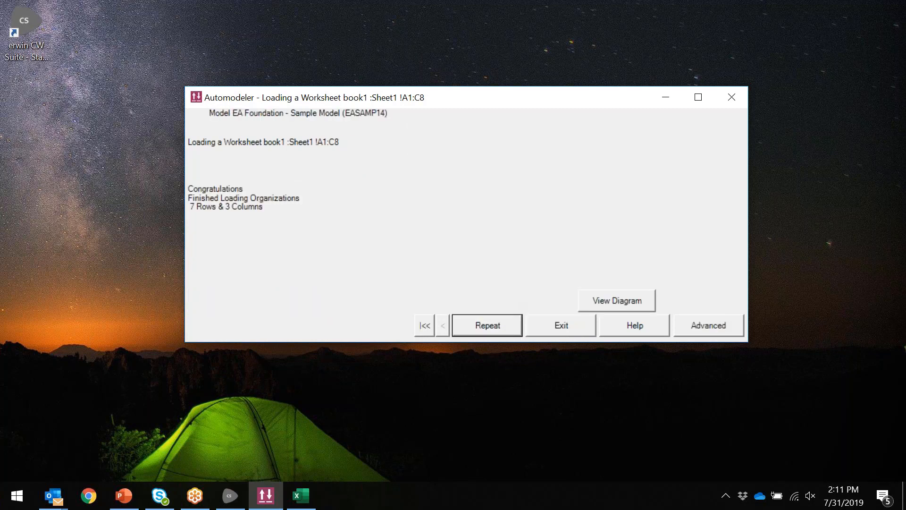
# - Open the generated hierarchy diagram in CW Modeler and enlarge the New Objects palette
pyautogui.click(602, 294)
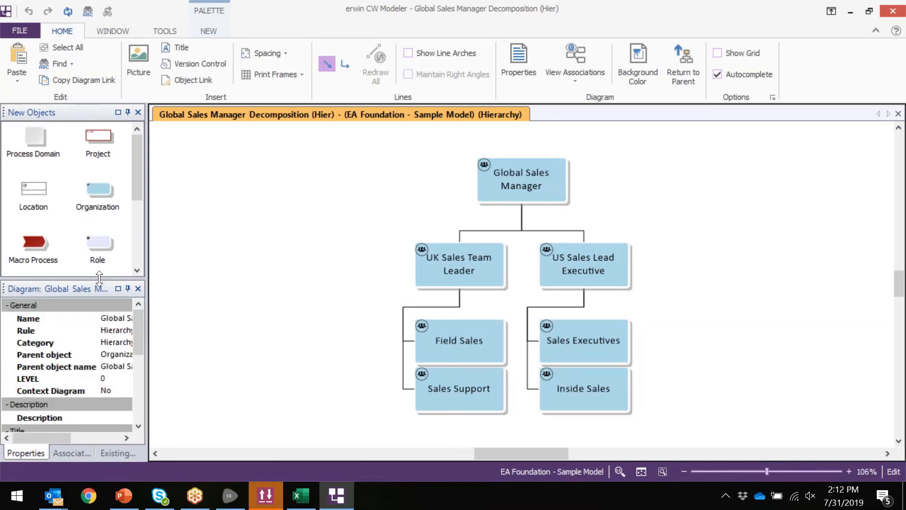
pyautogui.moveTo(100, 280); pyautogui.dragTo(99, 417)
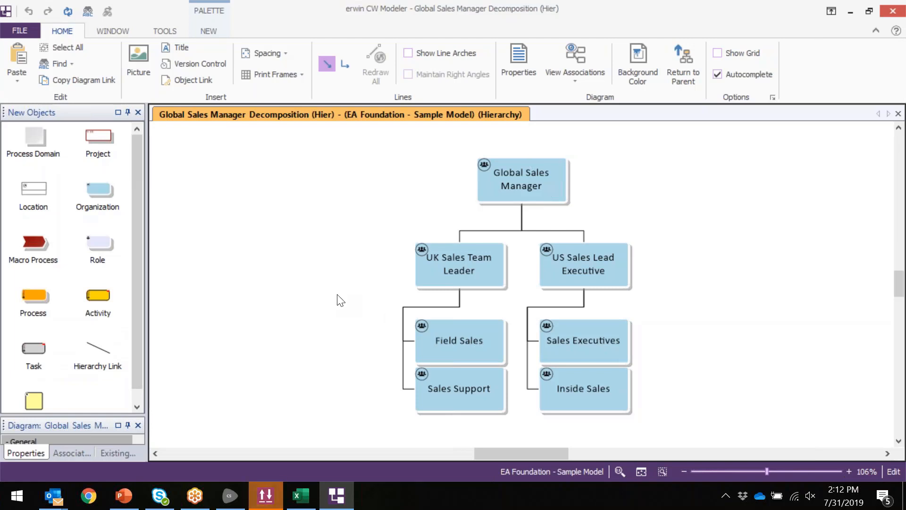
pyautogui.scroll(5, 342, 285)
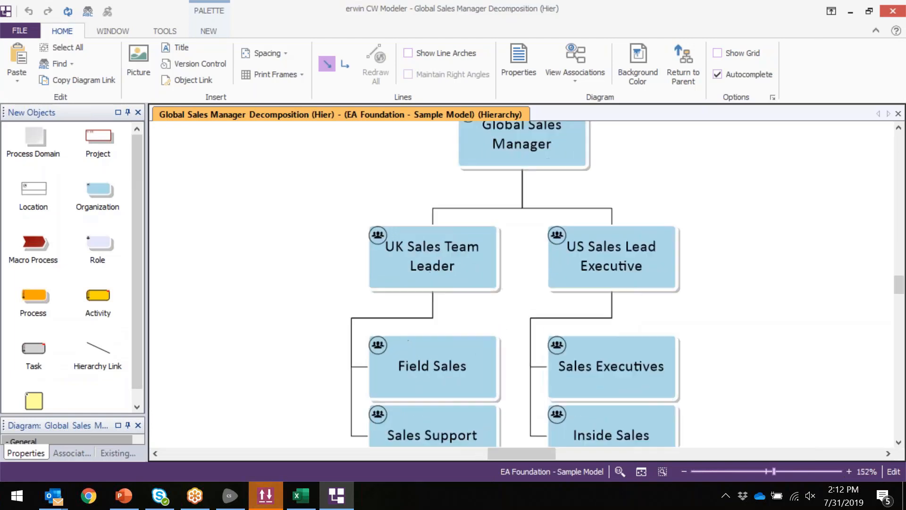
pyautogui.scroll(2, 420, 206)
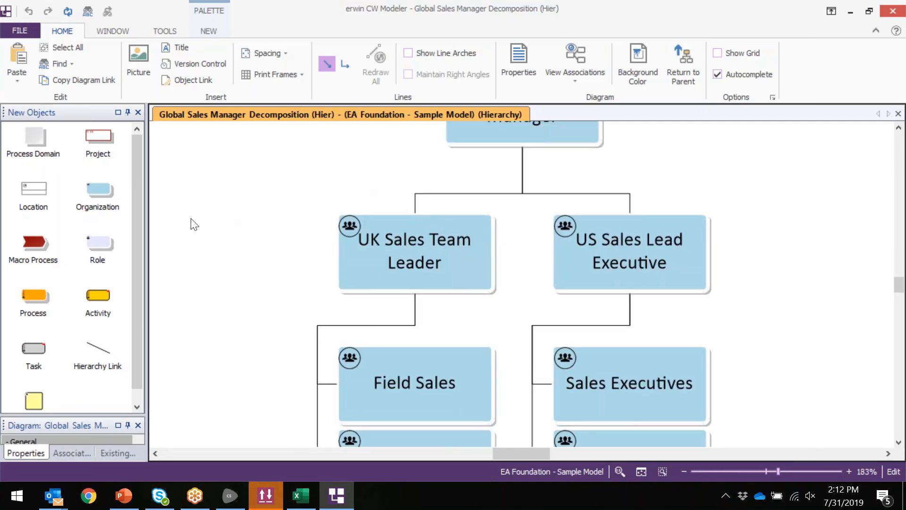
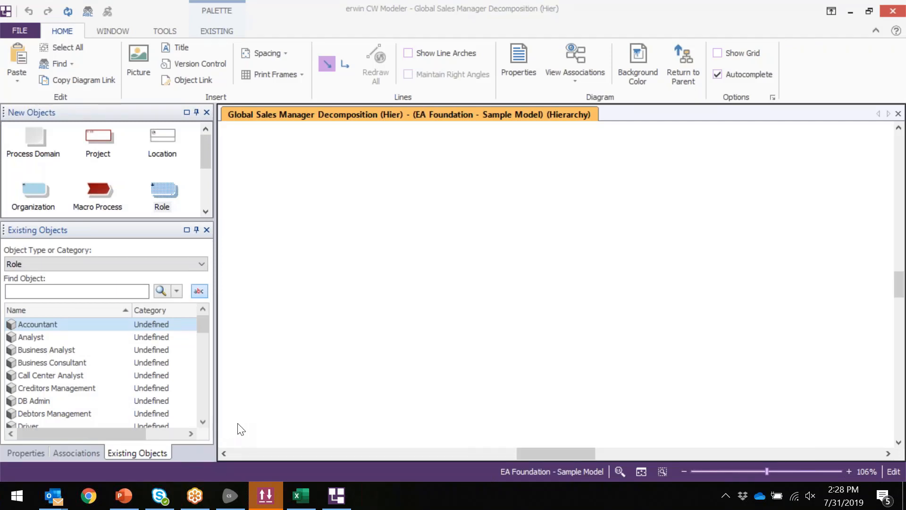
# - In the Excel worksheet, enter the roles Sales Manager, Sales Lead and Account Executive in B2:B4 and fit column B's width
pyautogui.click(300, 496)
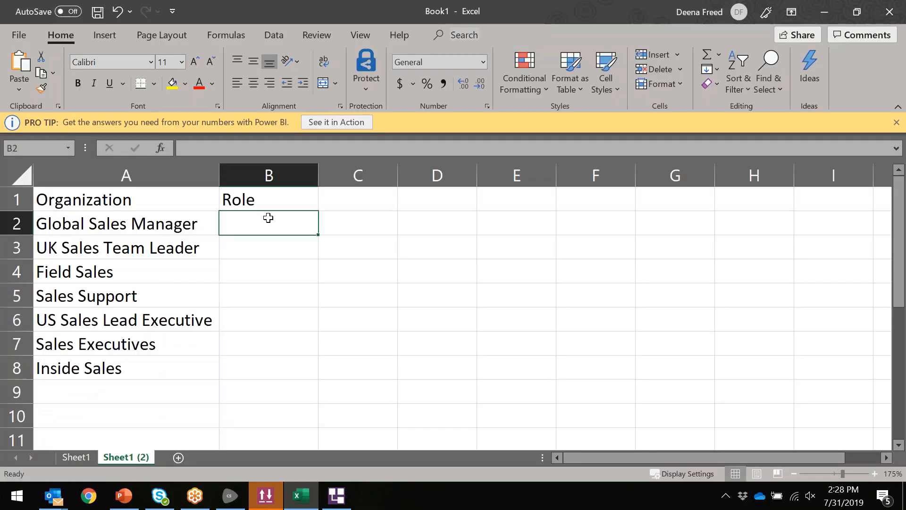
pyautogui.write('Sales Manager')
pyautogui.press('Return')
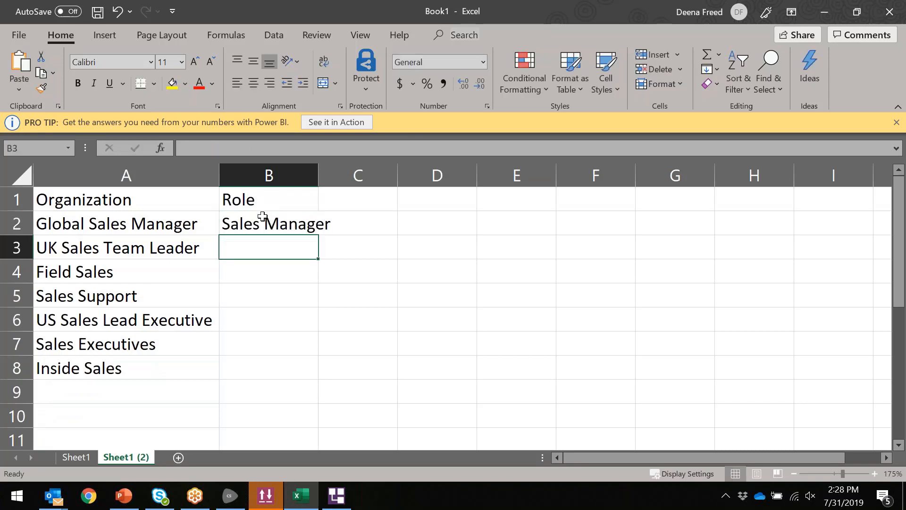
pyautogui.doubleClick(318, 181)
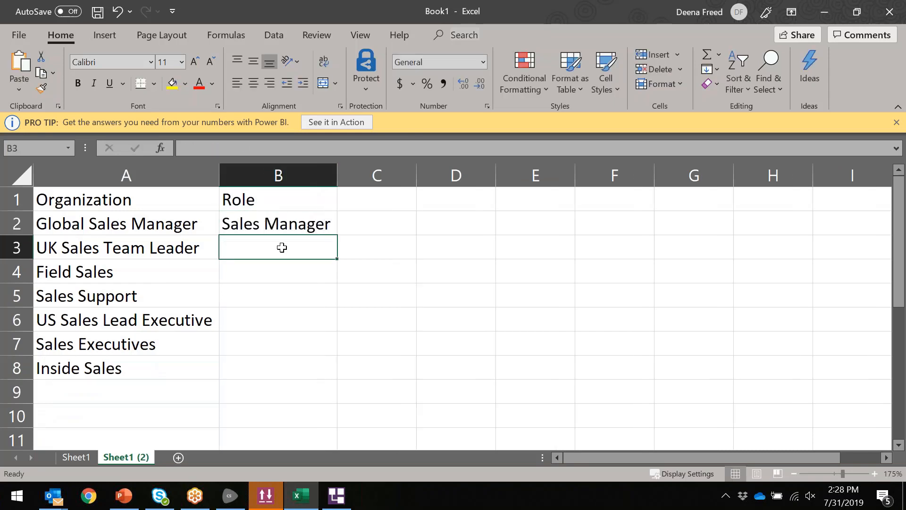
pyautogui.write('Sales Lead')
pyautogui.press('Return')
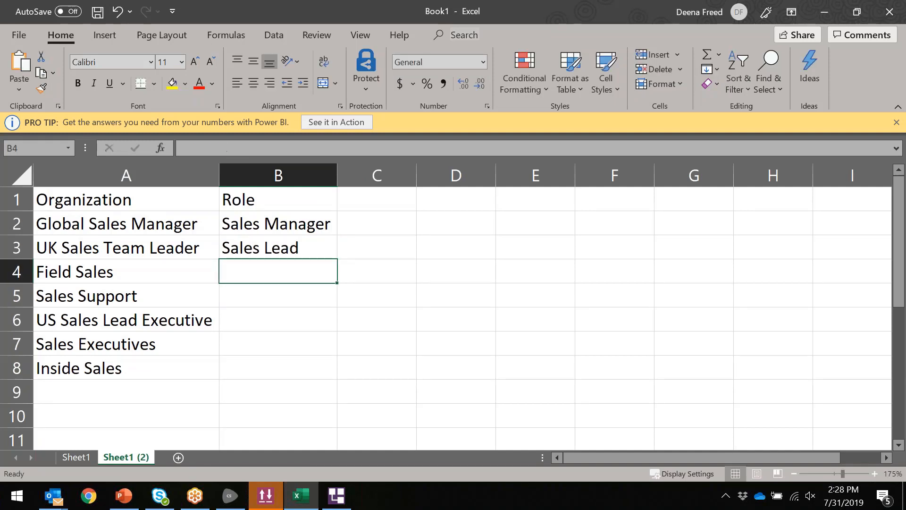
pyautogui.write('Account Executive')
pyautogui.press('Return')
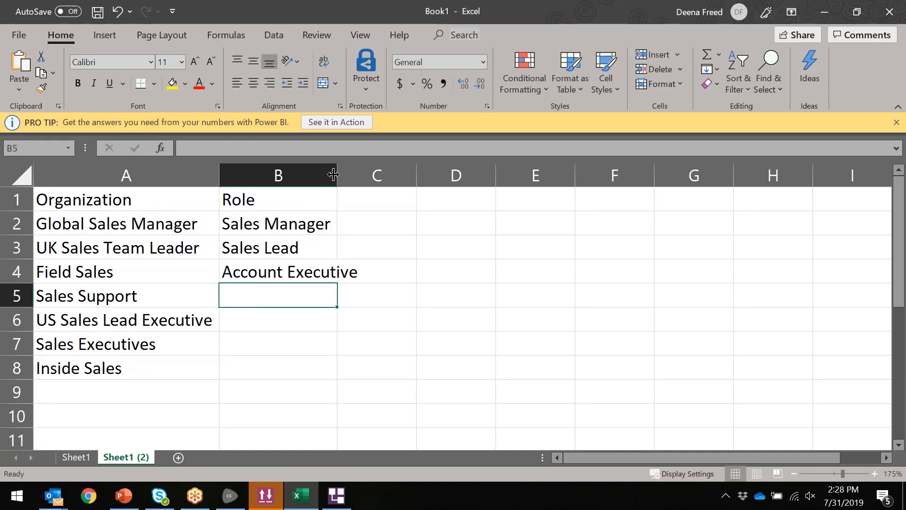
pyautogui.doubleClick(337, 174)
# - Copy the roles in B2:B4 to B5:B7 and enter "Inside Sales Lead" in B8 for Inside Sales
pyautogui.moveTo(279, 225); pyautogui.dragTo(276, 273)
pyautogui.hotkey('ctrl', 'c')
pyautogui.click(275, 296)
pyautogui.hotkey('ctrl', 'v')
pyautogui.click(291, 372)
pyautogui.write('Inside Sales Lead')
pyautogui.press('Return')
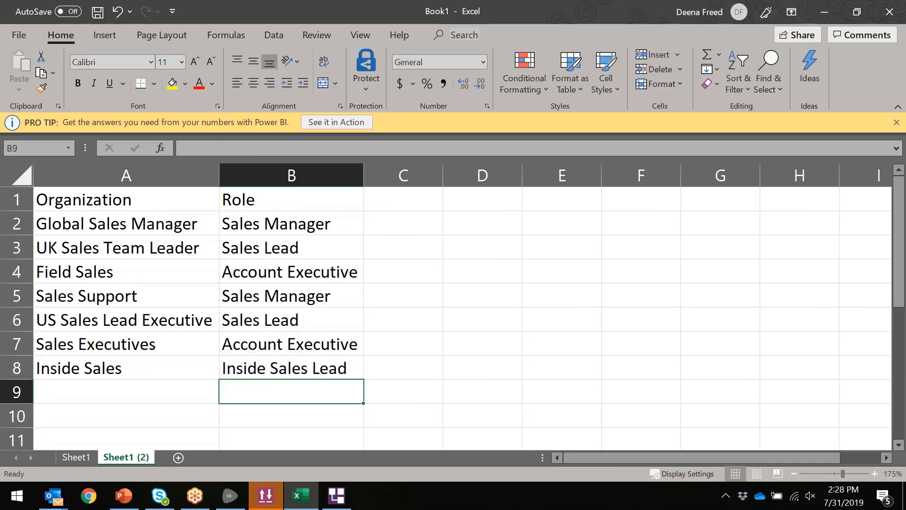
# - Start a new Automodeler load of the Excel range A1:B8 on Sheet1 (2) into the EA Foundation - Sample Model
pyautogui.moveTo(288, 371); pyautogui.dragTo(136, 204)
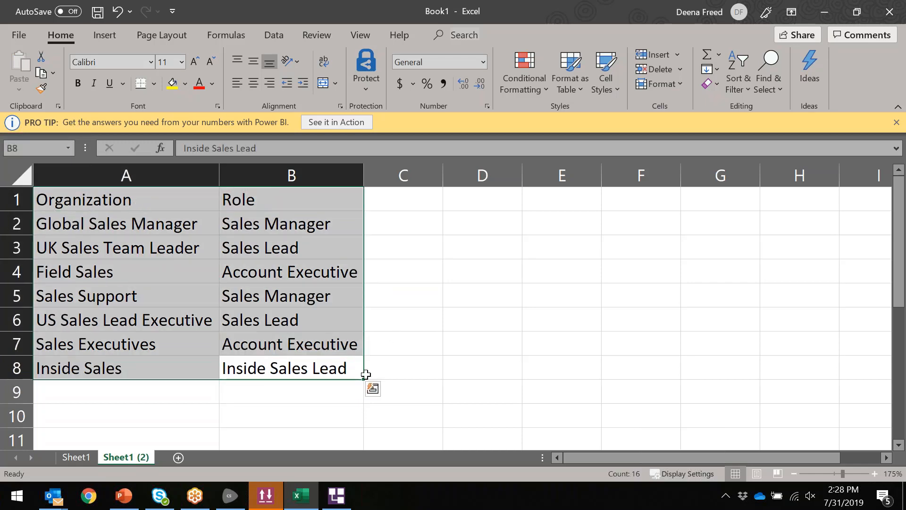
pyautogui.click(266, 501)
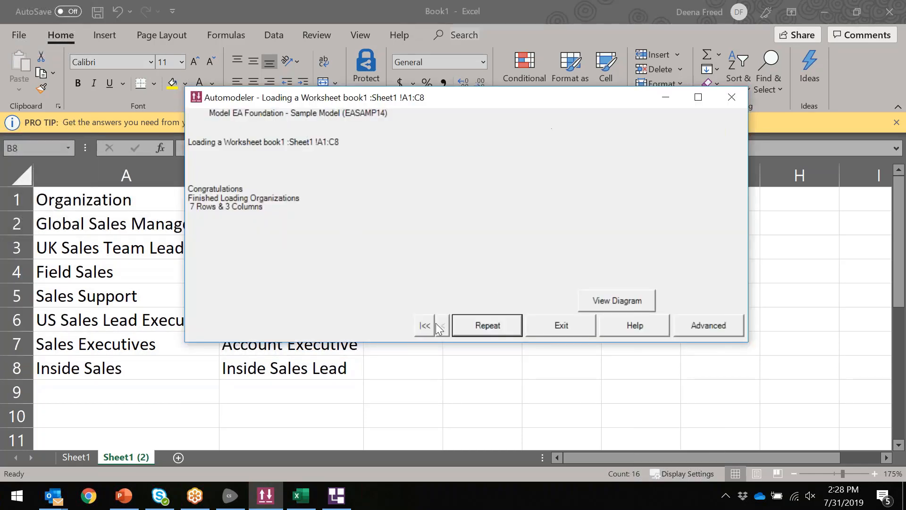
pyautogui.click(424, 328)
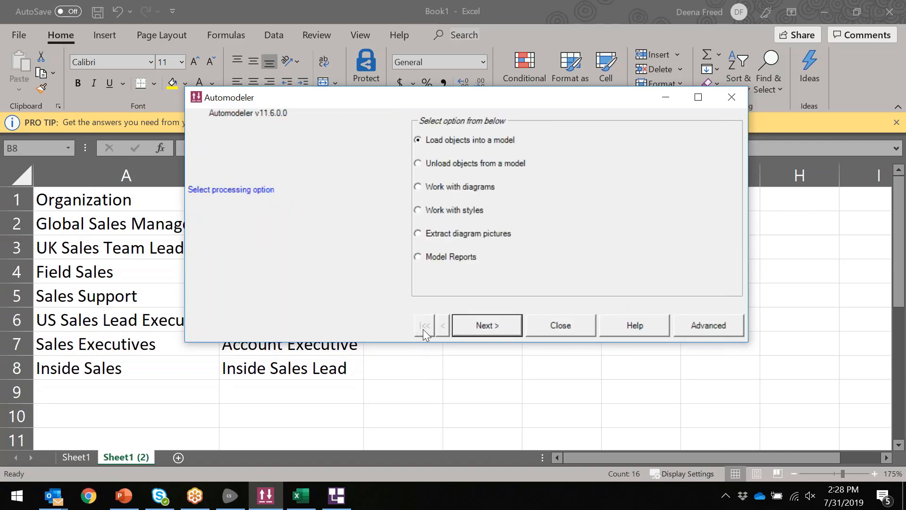
pyautogui.click(502, 323)
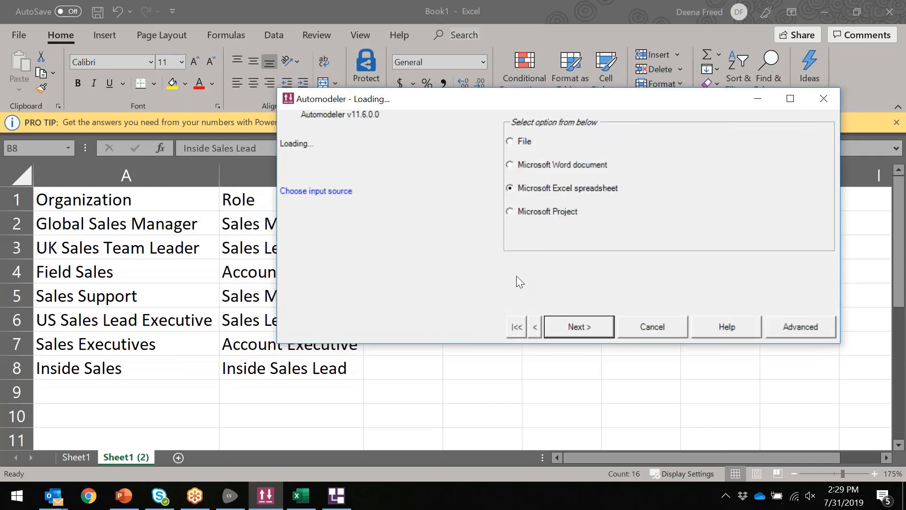
pyautogui.click(578, 321)
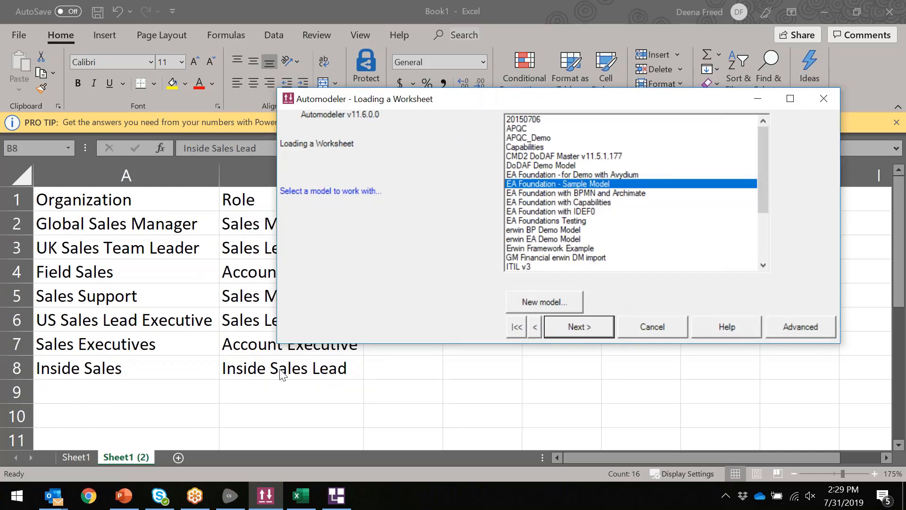
pyautogui.click(571, 327)
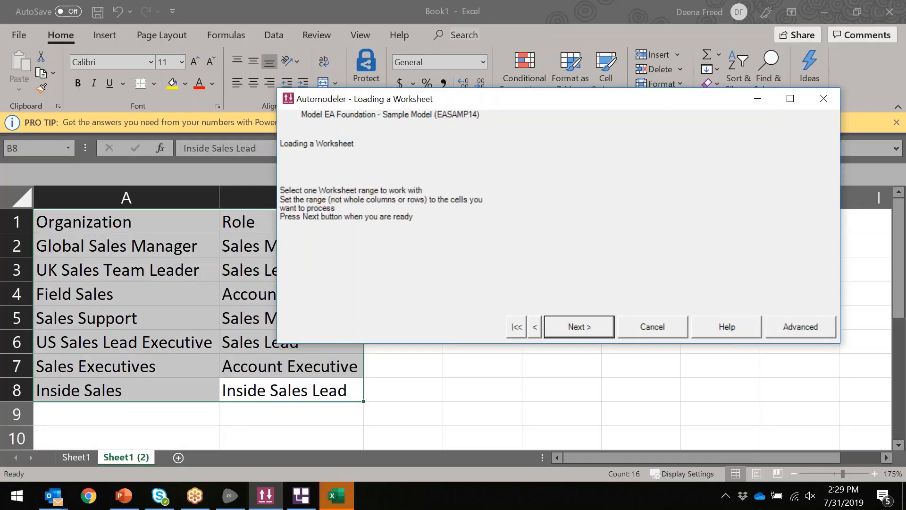
pyautogui.click(570, 328)
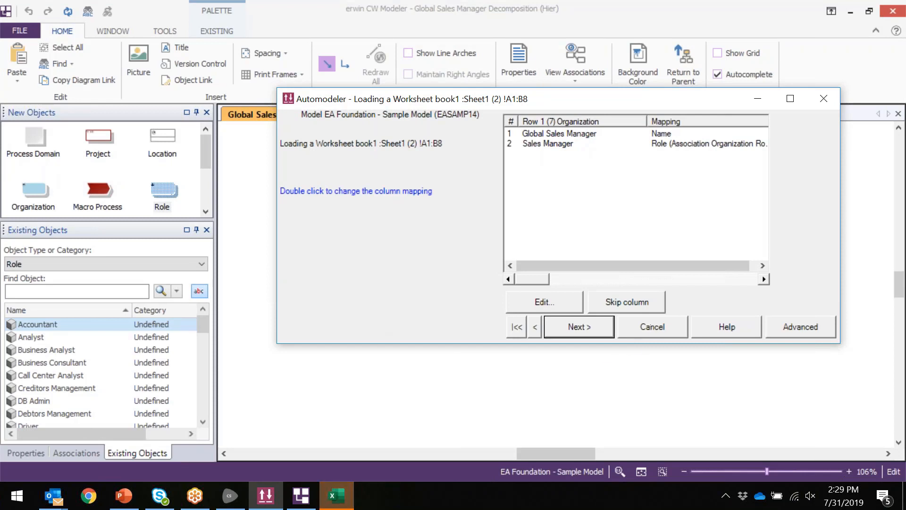
# - Accept the Name and Role association mappings with the Merge Mapping action and load the organization objects
pyautogui.press('Return')
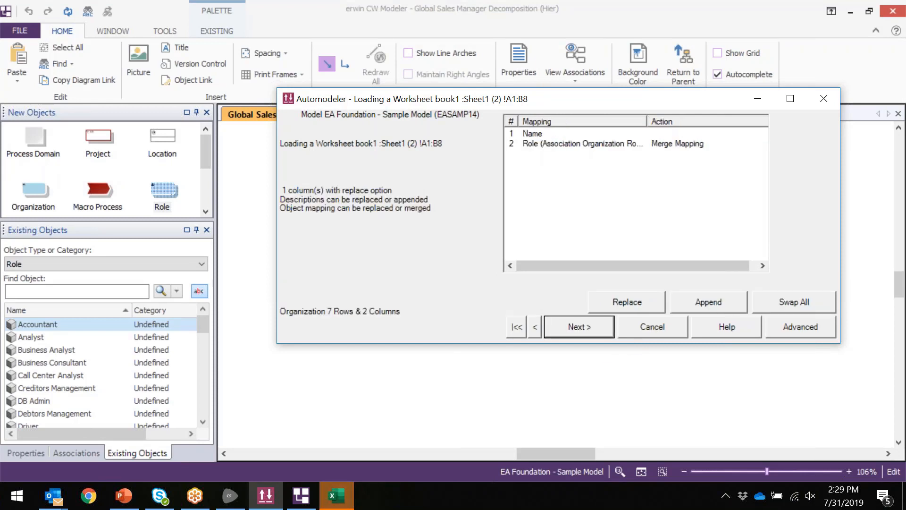
pyautogui.click(585, 330)
pyautogui.click(585, 330)
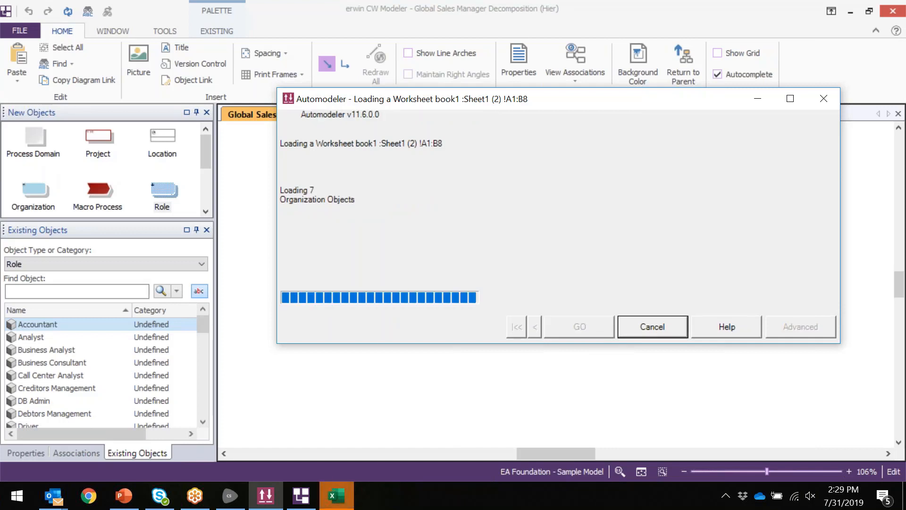
# - In CW Modeler, examine the roles associated with the UK Sales Team Leader organization
pyautogui.click(528, 376)
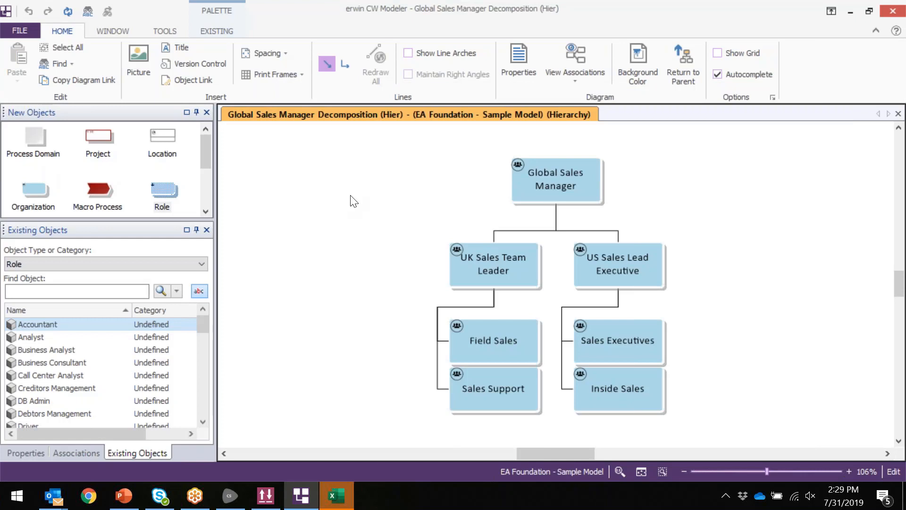
pyautogui.click(510, 263)
pyautogui.rightClick(511, 263)
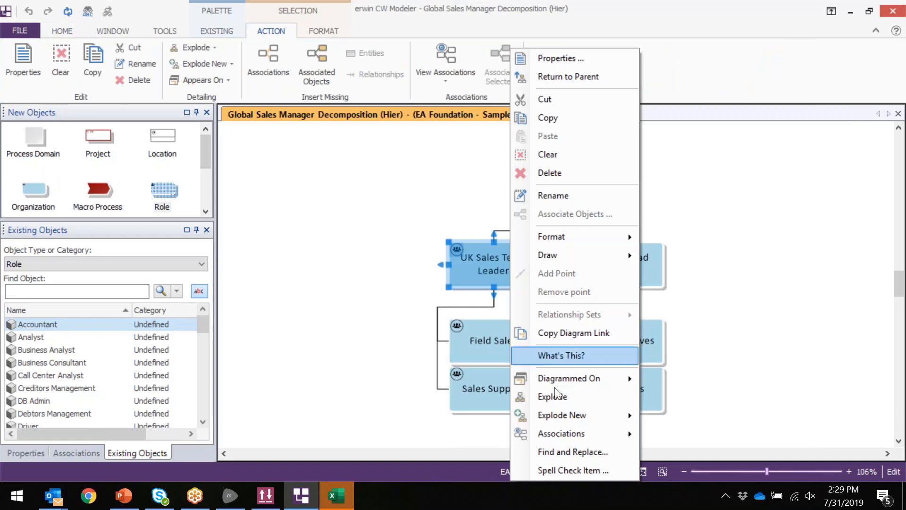
pyautogui.moveTo(565, 430)
pyautogui.click(678, 451)
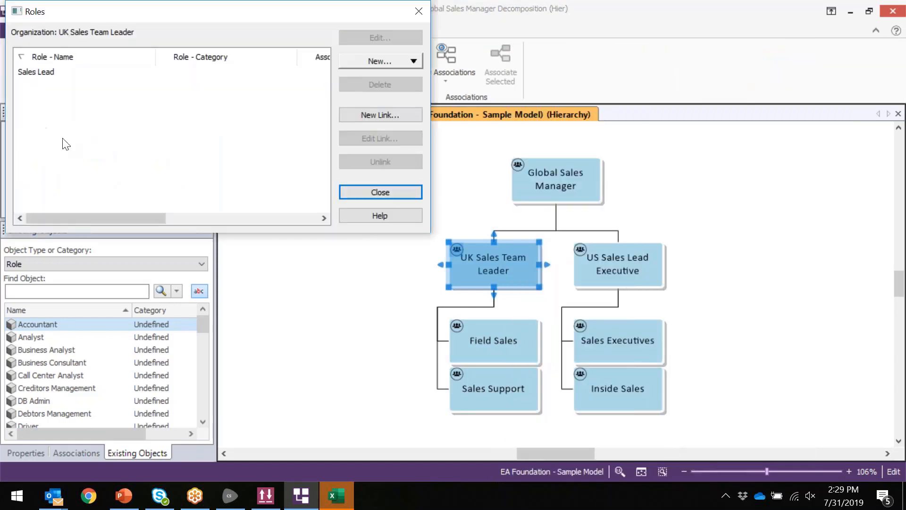
pyautogui.click(355, 192)
pyautogui.click(347, 218)
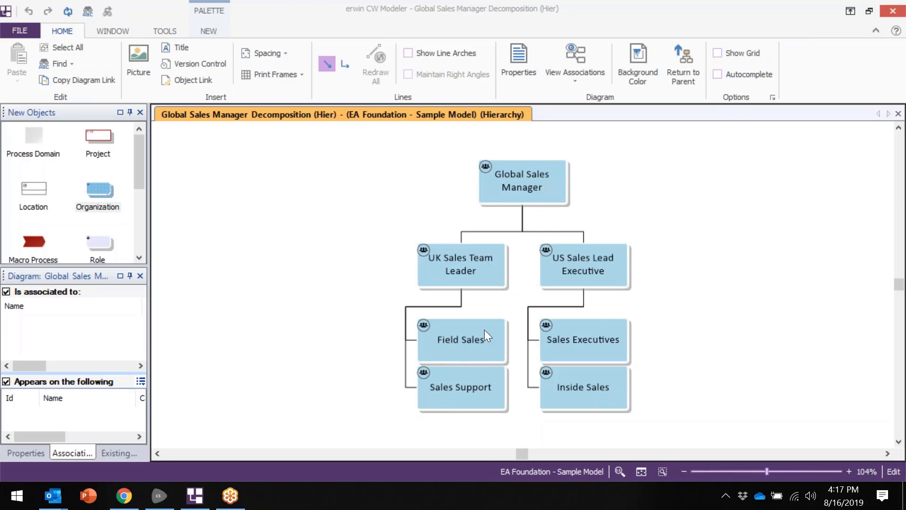
# - Add an Association Type shape region to the Organization palette entry, using Associated Roles as its content
pyautogui.click(112, 262)
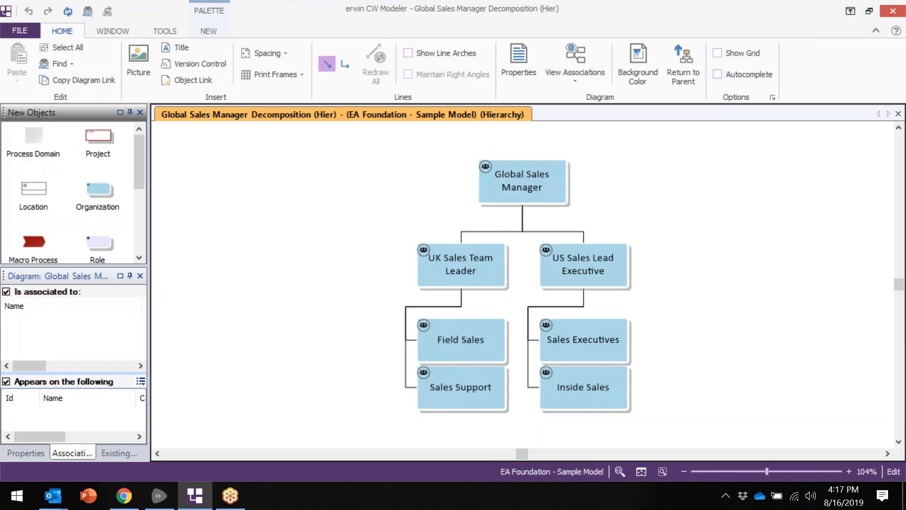
pyautogui.doubleClick(108, 197)
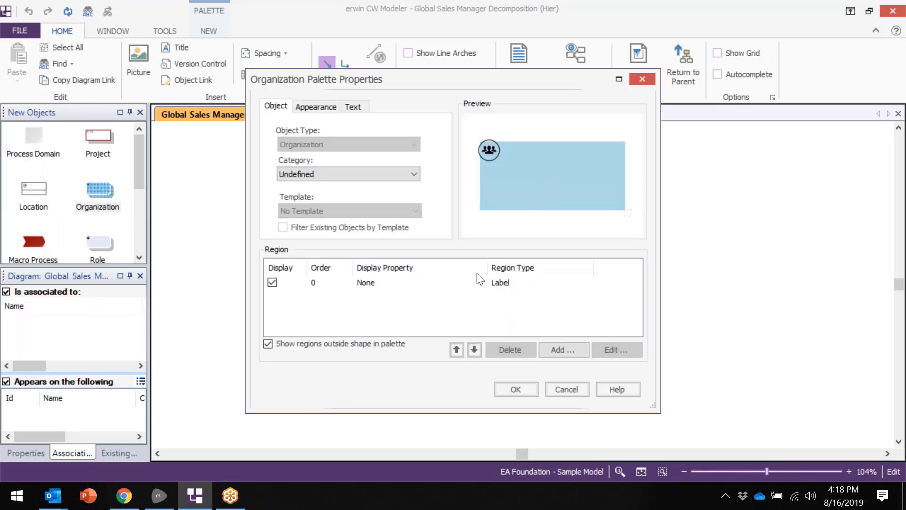
pyautogui.click(557, 350)
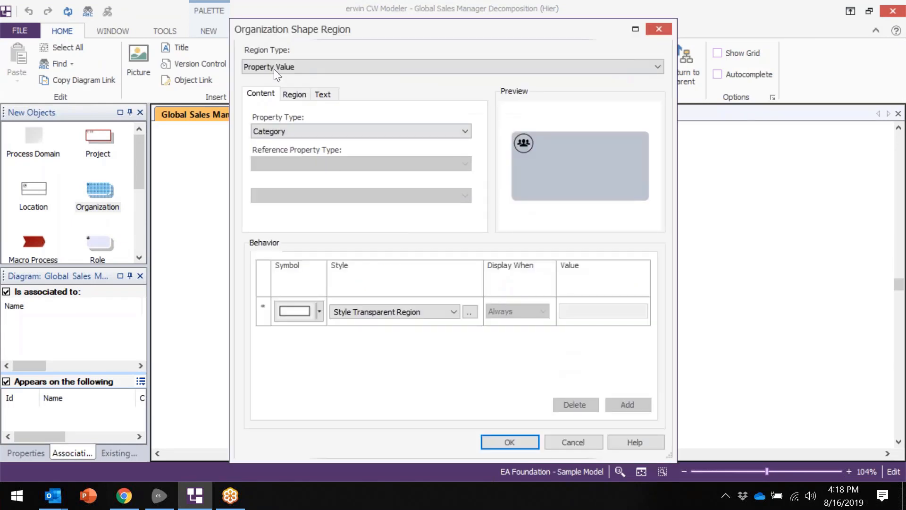
pyautogui.click(278, 68)
pyautogui.click(281, 89)
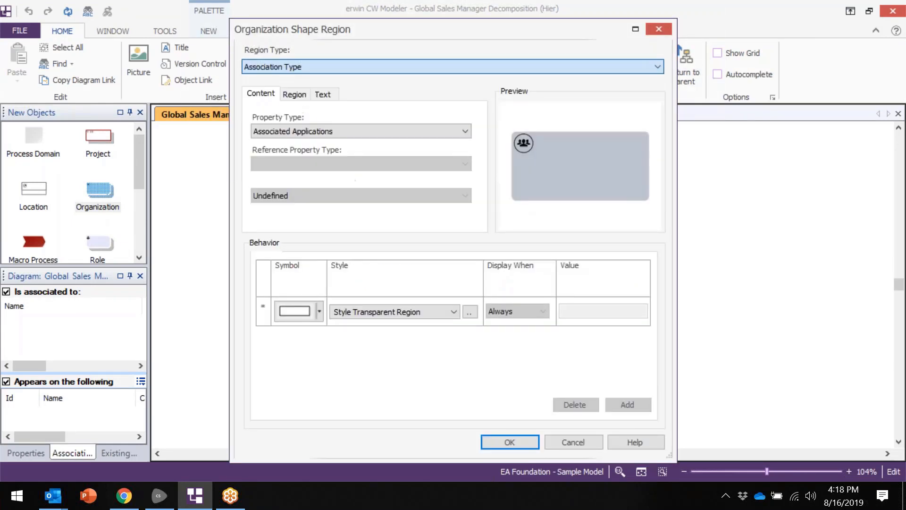
pyautogui.click(310, 131)
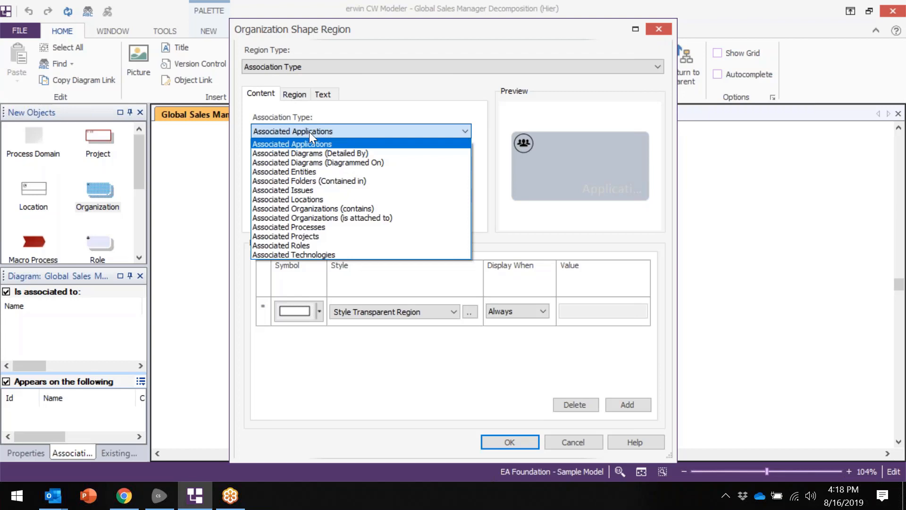
pyautogui.click(295, 246)
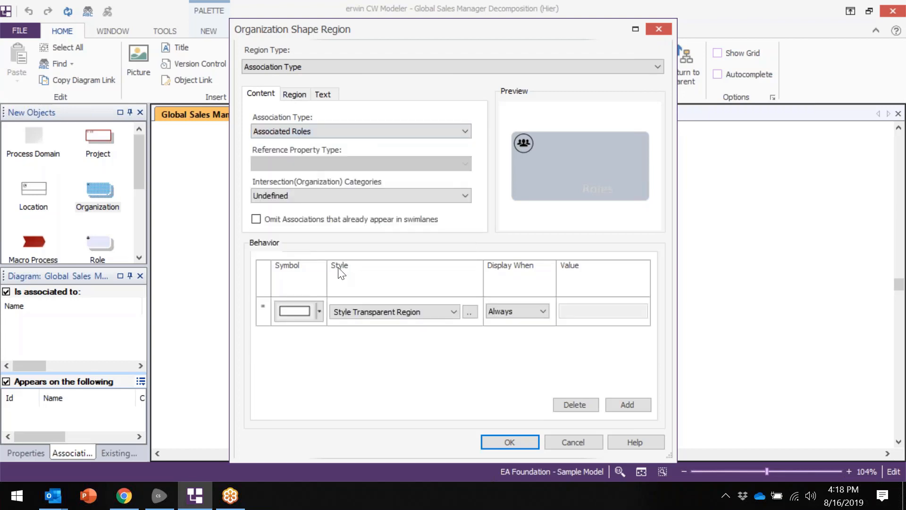
# - Set the Associated Roles region to display when roles Exist and give it the black circular person symbol
pyautogui.click(512, 312)
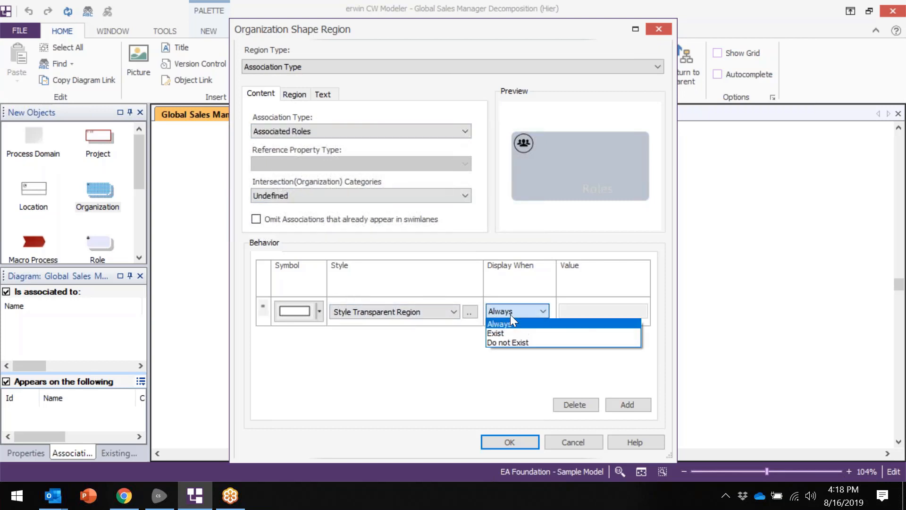
pyautogui.click(502, 332)
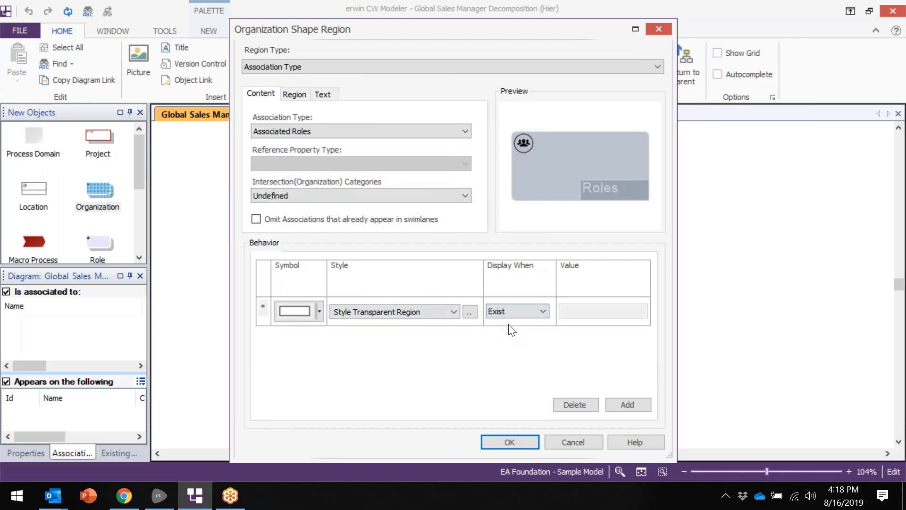
pyautogui.click(306, 312)
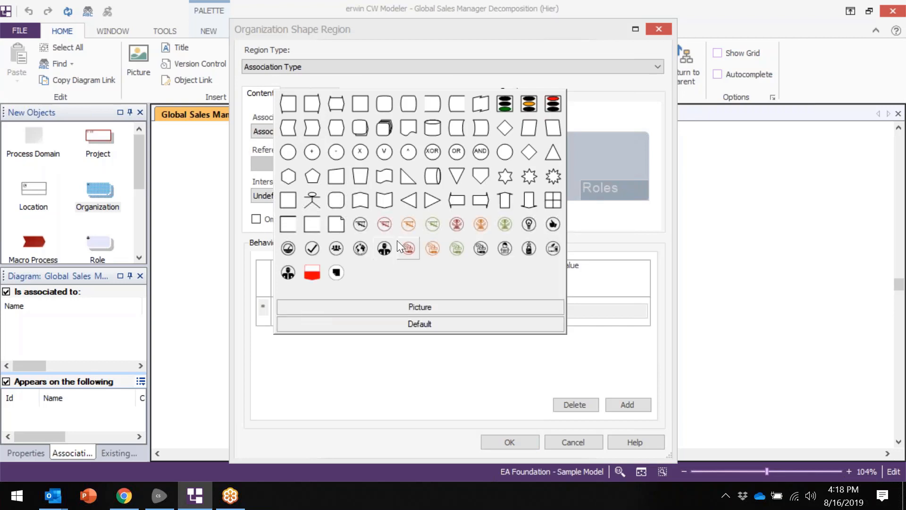
pyautogui.click(385, 248)
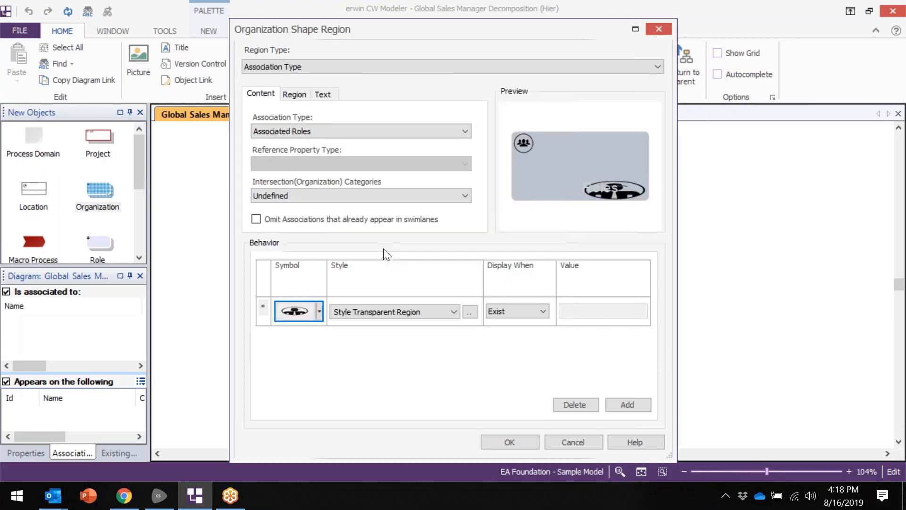
# - Position the Associated Roles region .2 mm from the left and 5 mm from the top of the organization shape
pyautogui.click(294, 94)
pyautogui.doubleClick(267, 132)
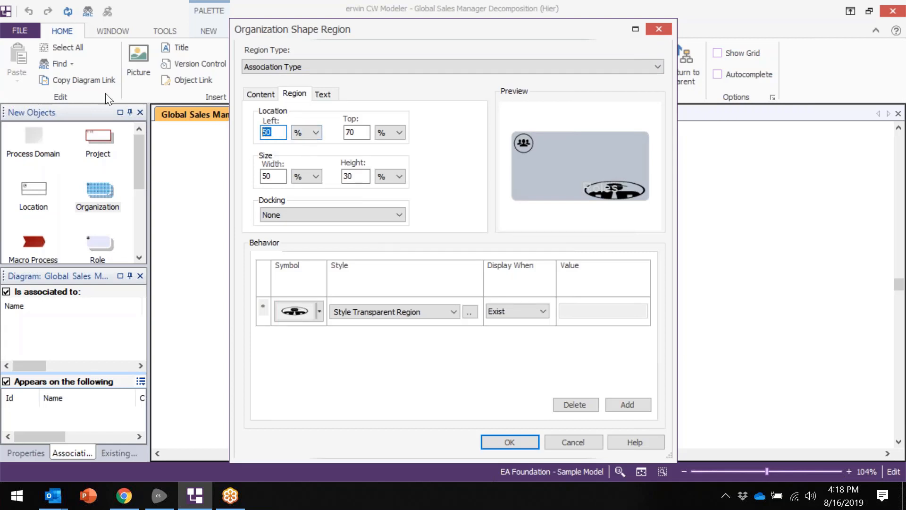
pyautogui.write('.2')
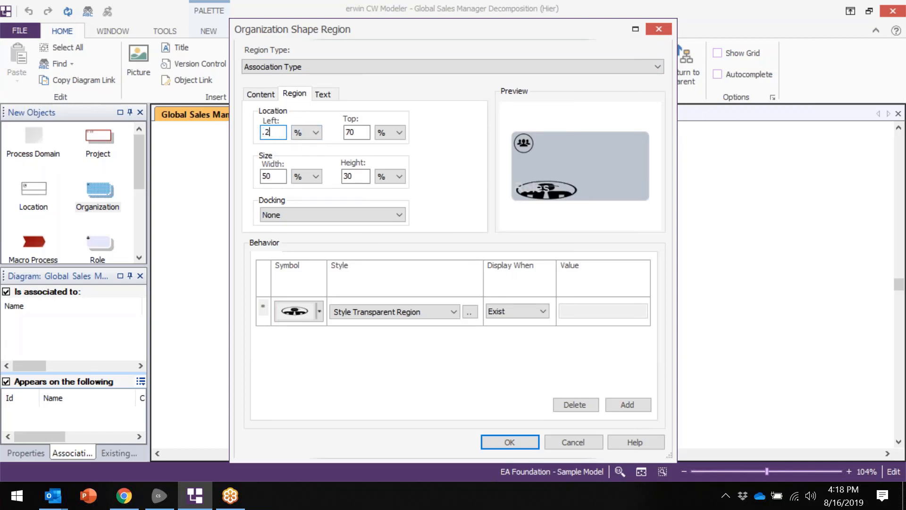
pyautogui.click(307, 133)
pyautogui.click(306, 146)
pyautogui.doubleClick(351, 133)
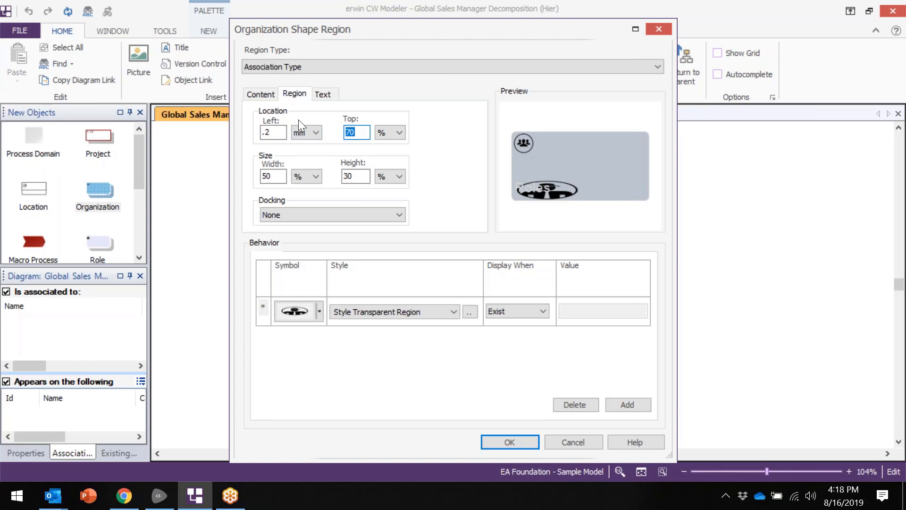
pyautogui.write('5')
pyautogui.click(384, 132)
pyautogui.click(387, 143)
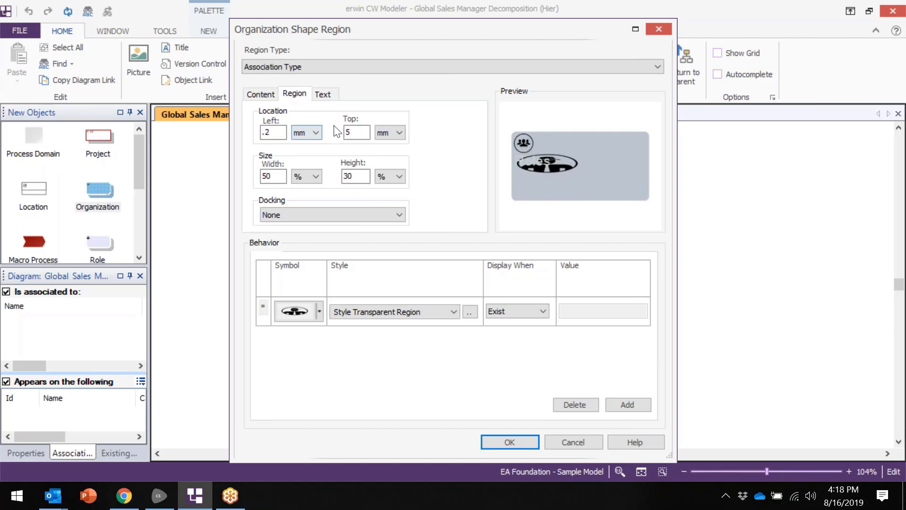
# - Set the Associated Roles region's size to 5 mm wide and 5 mm high
pyautogui.doubleClick(273, 176)
pyautogui.write('5')
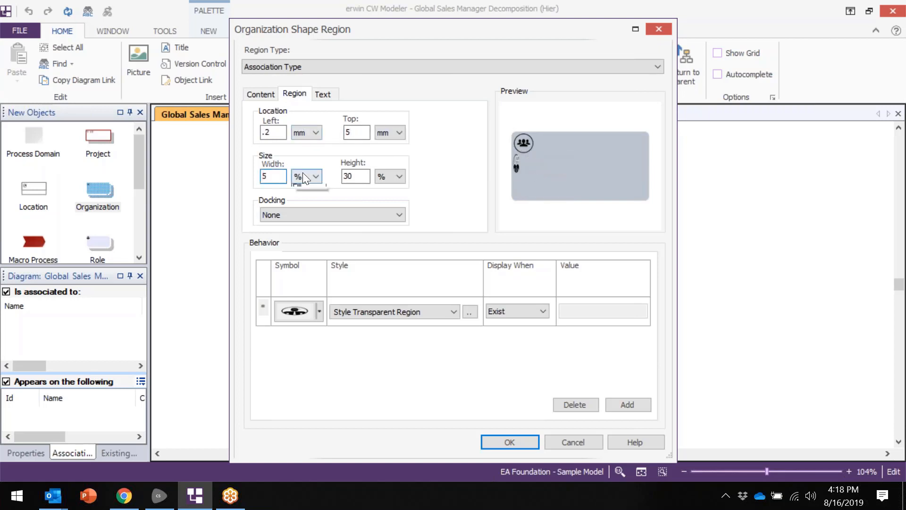
pyautogui.click(301, 189)
pyautogui.doubleClick(356, 176)
pyautogui.write('5')
pyautogui.click(398, 176)
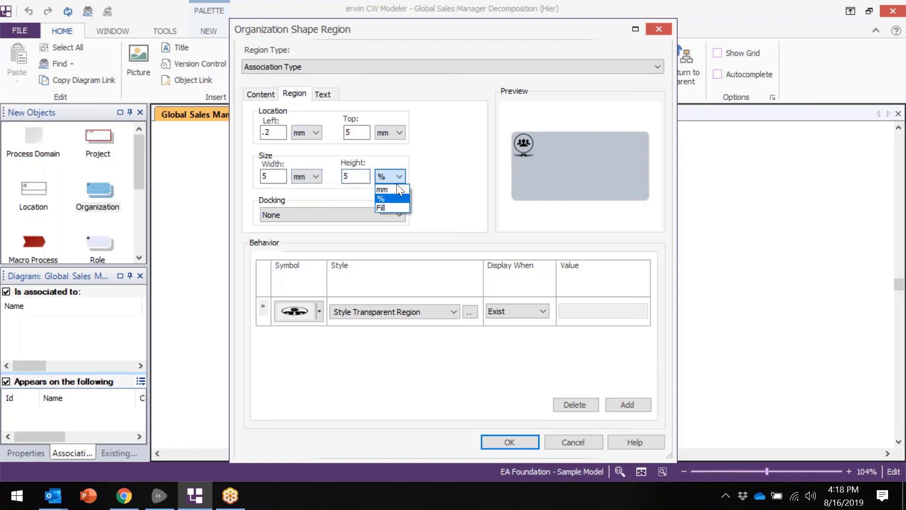
pyautogui.click(397, 189)
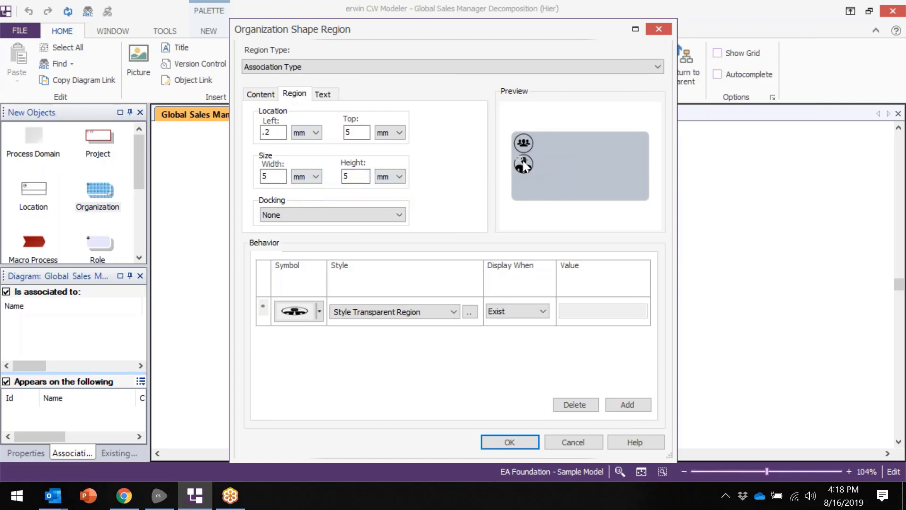
# - Turn off the region's text display, make its listed objects clickable, and apply the Organization shape changes to the diagram
pyautogui.click(331, 94)
pyautogui.click(272, 112)
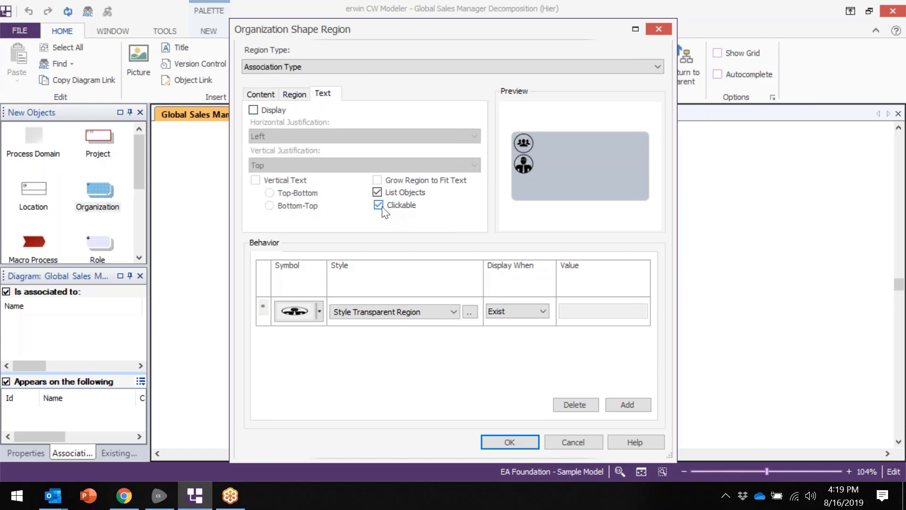
pyautogui.click(395, 208)
pyautogui.click(510, 441)
pyautogui.click(513, 388)
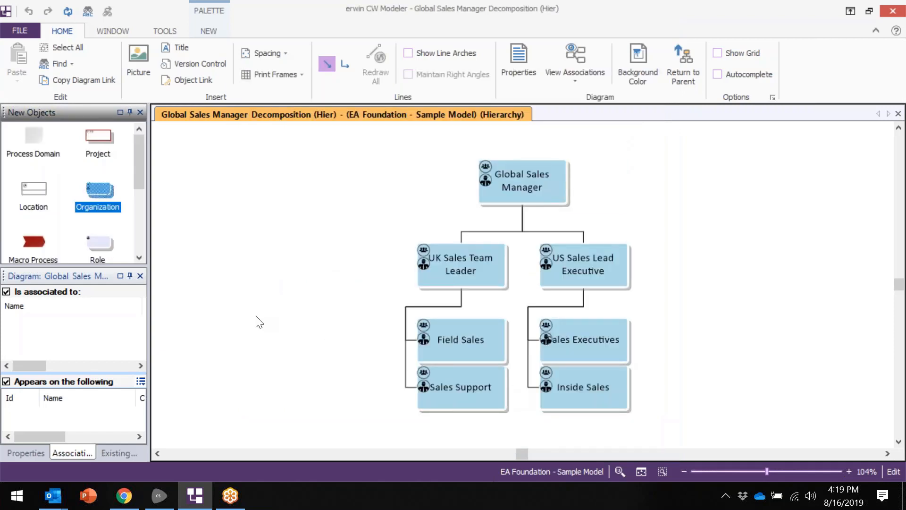
# - List the associated roles from the UK Sales Team Leader and Field Sales role symbols, and open the Account Executive role's properties
pyautogui.click(428, 262)
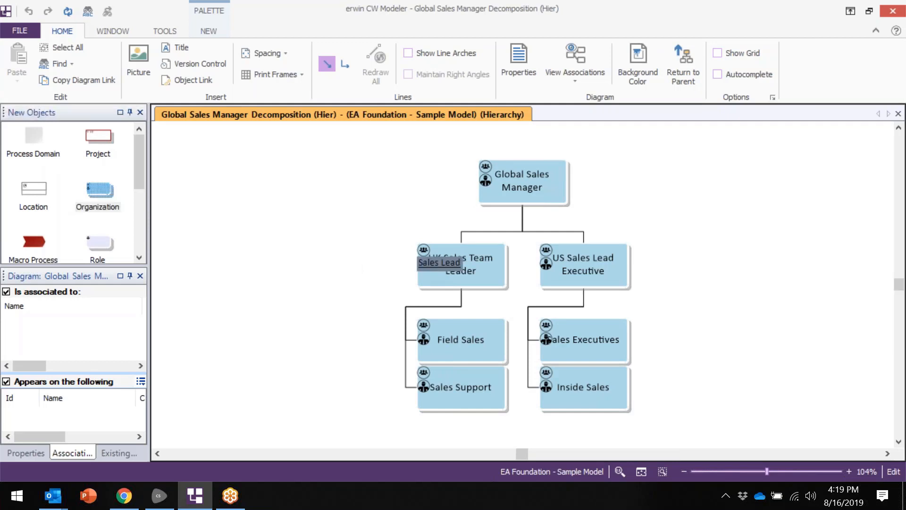
pyautogui.click(425, 338)
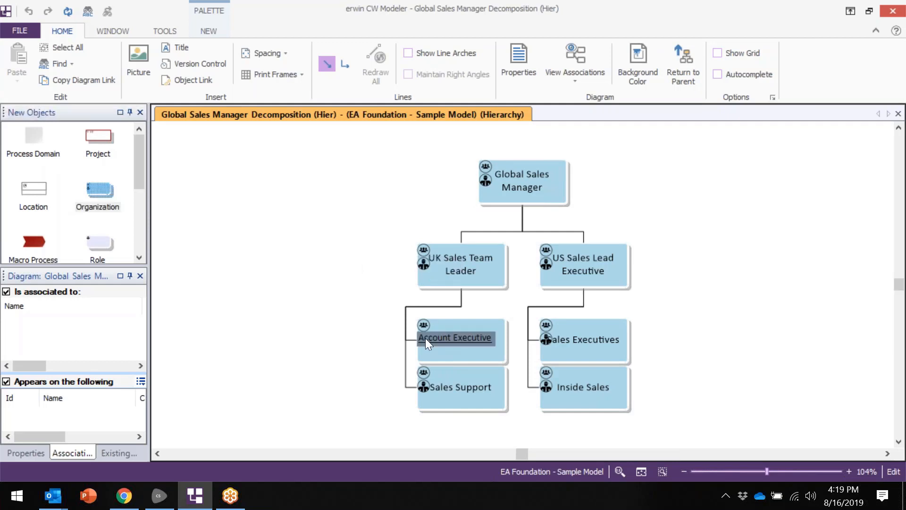
pyautogui.doubleClick(425, 336)
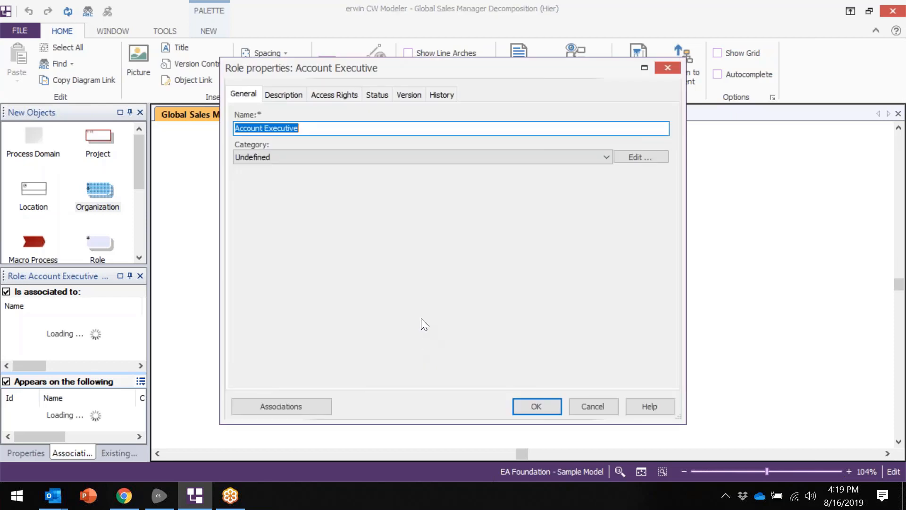